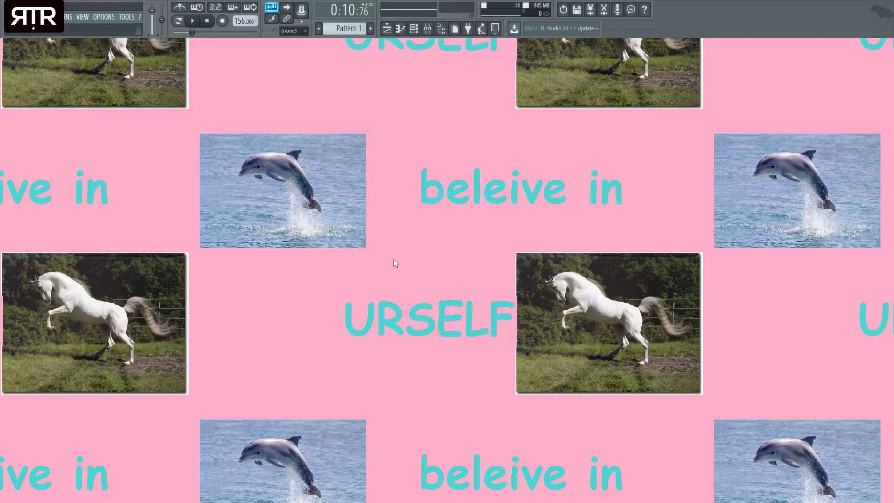
Step: Show the playlist and browse the sample packs, looking into the Kingway Music Library pack before collapsing the folders
{"action": "left_click", "coordinate": [387, 28]}
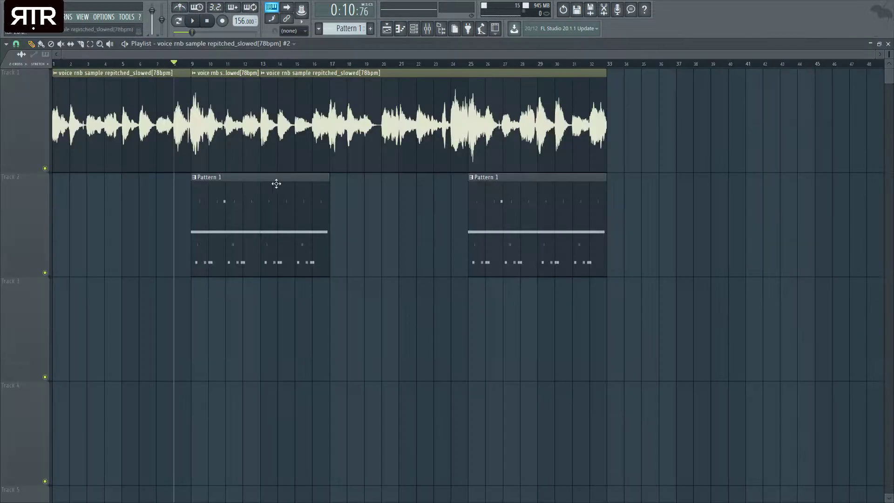
{"action": "key", "text": "space"}
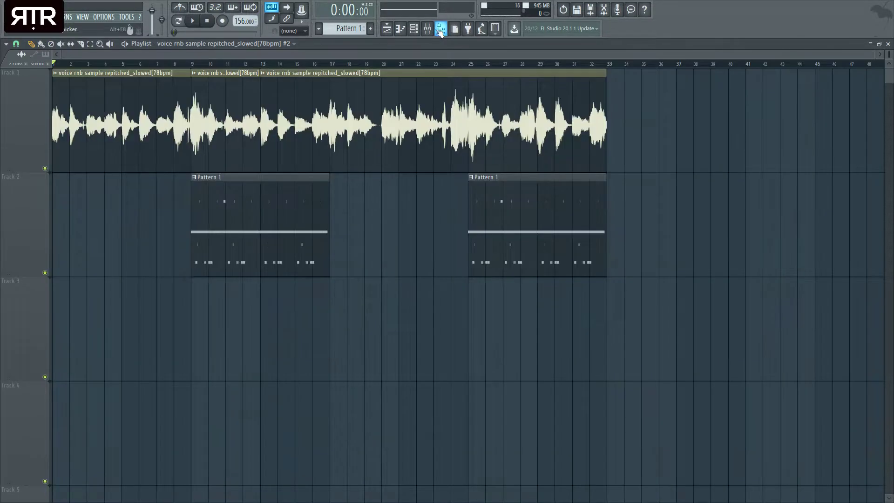
{"action": "left_click", "coordinate": [441, 28]}
{"action": "scroll", "coordinate": [79, 188], "scroll_direction": "up", "scroll_amount": 4}
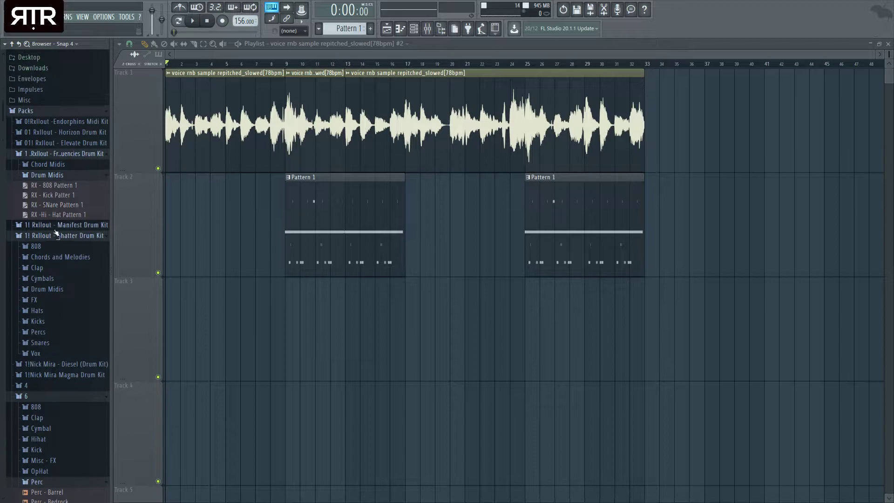
{"action": "left_click", "coordinate": [26, 216]}
{"action": "left_click", "coordinate": [26, 216]}
{"action": "scroll", "coordinate": [58, 293], "scroll_direction": "down", "scroll_amount": 6}
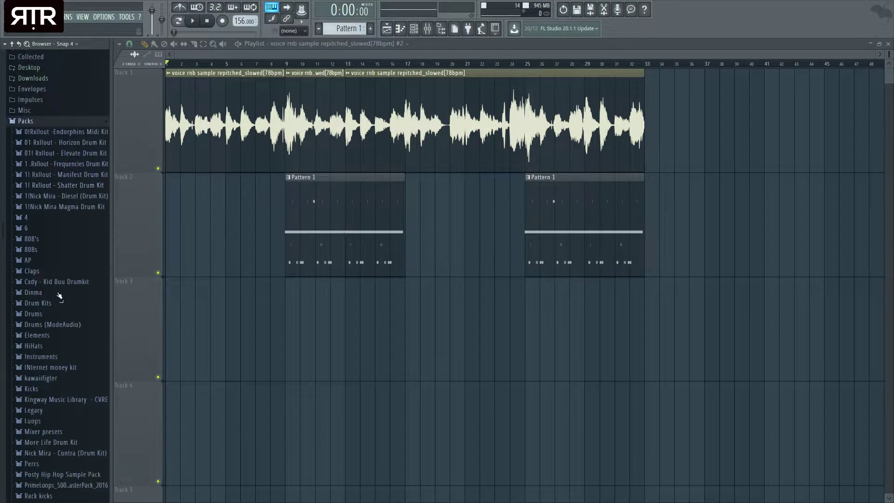
{"action": "left_click", "coordinate": [76, 317]}
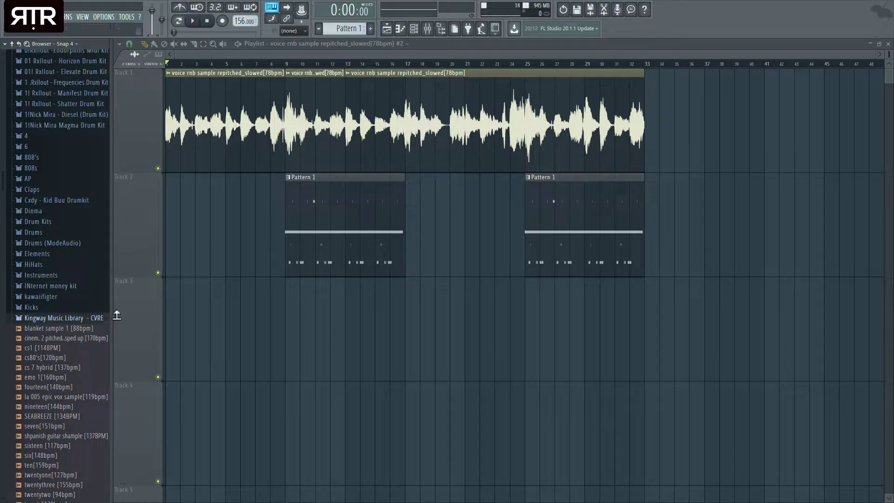
{"action": "scroll", "coordinate": [84, 228], "scroll_direction": "up", "scroll_amount": 3}
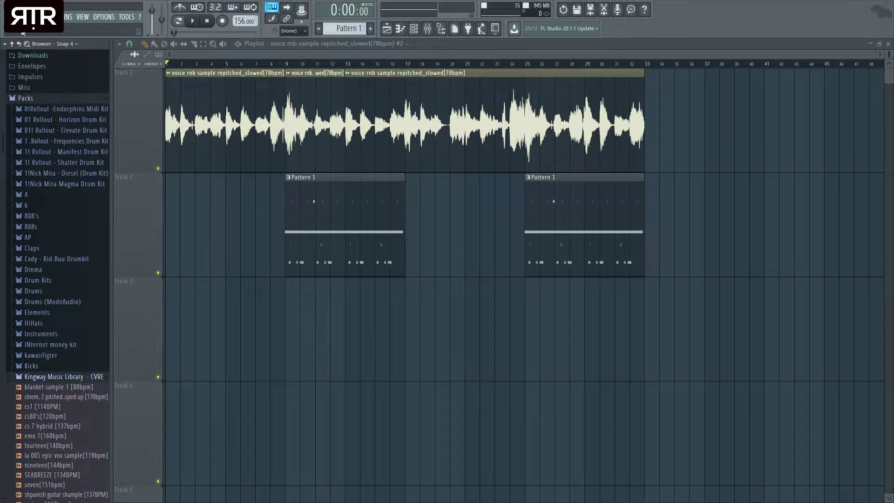
{"action": "left_click", "coordinate": [12, 43]}
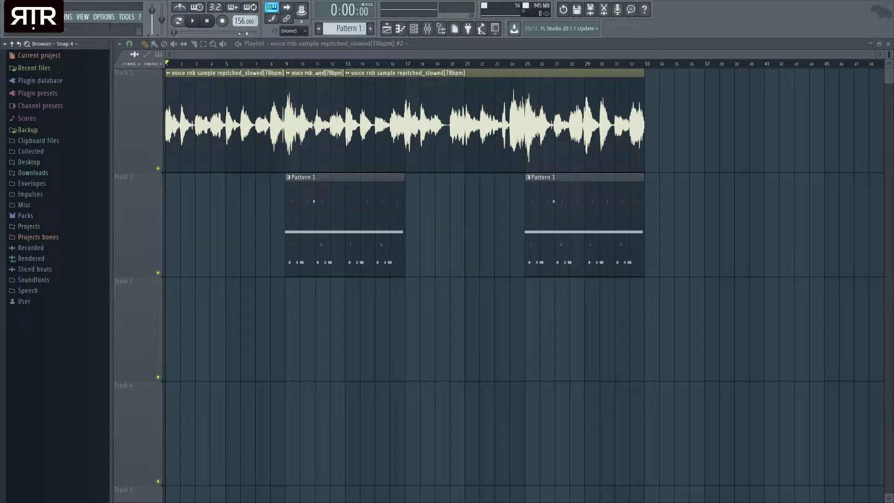
Step: Play the arrangement from the start while viewing the channel rack, the mixer's master track and the playlist, then stop playback
{"action": "left_click", "coordinate": [194, 22]}
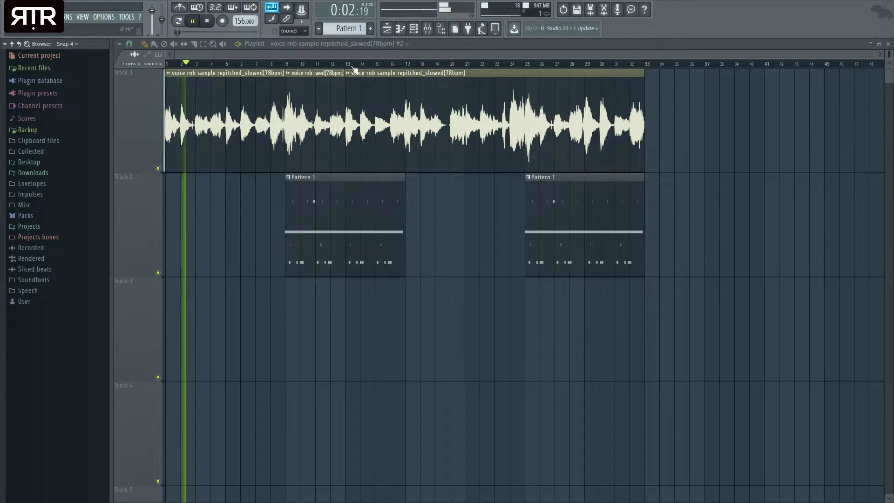
{"action": "key", "text": "F6"}
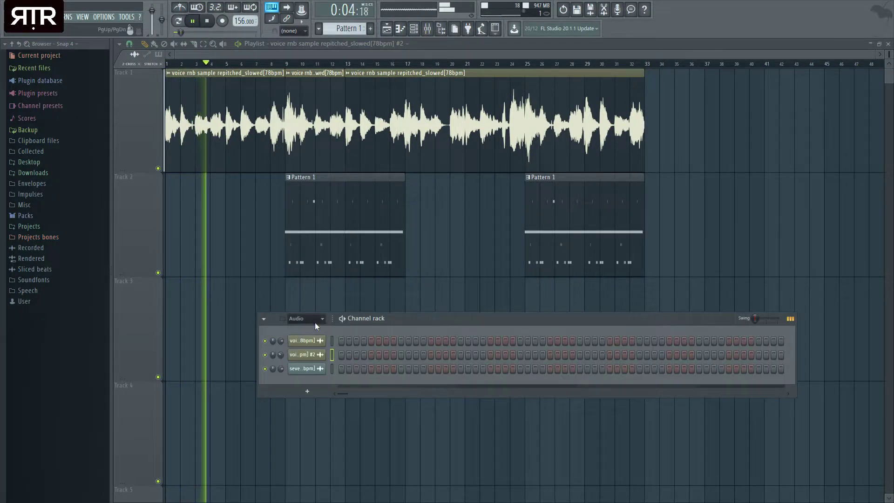
{"action": "left_click", "coordinate": [441, 29]}
{"action": "left_click", "coordinate": [433, 34]}
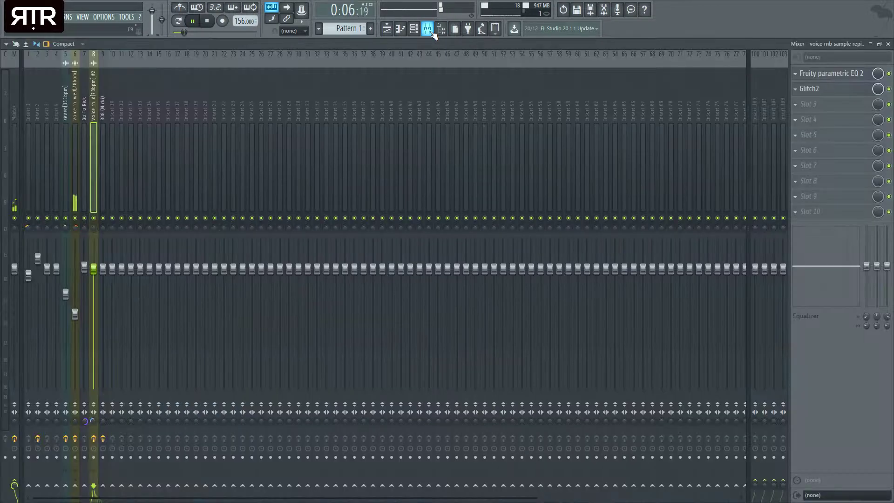
{"action": "left_click", "coordinate": [16, 241]}
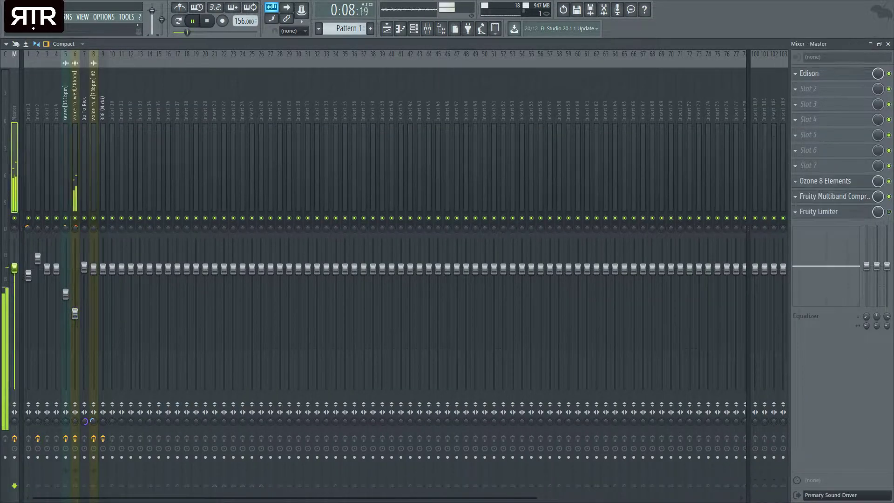
{"action": "key", "text": "F9"}
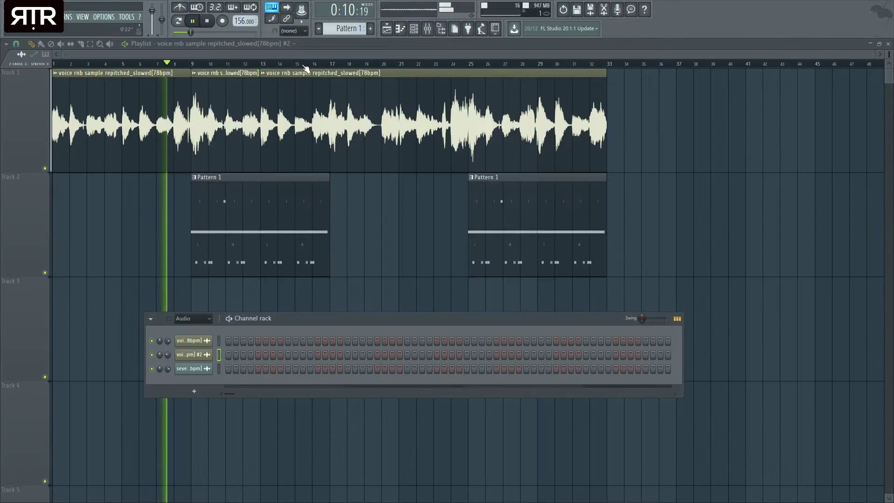
{"action": "key", "text": "F6"}
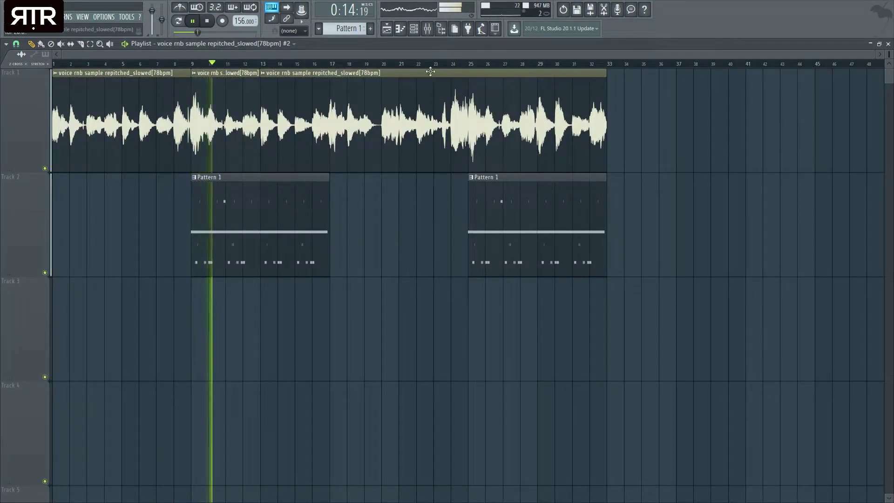
{"action": "key", "text": "F9"}
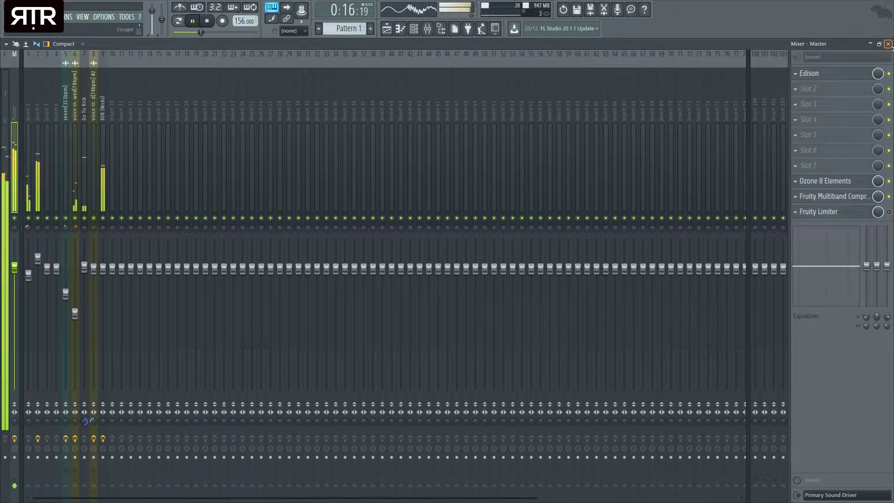
{"action": "key", "text": "F9"}
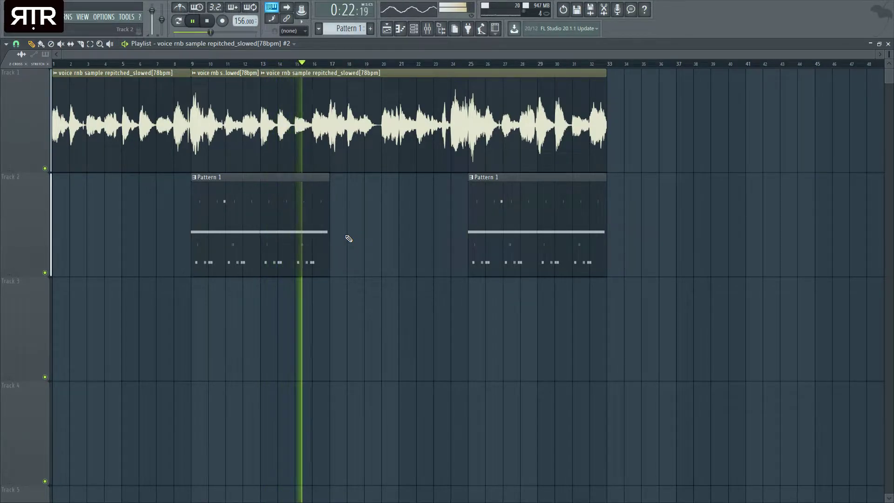
{"action": "left_click", "coordinate": [888, 44]}
{"action": "left_click", "coordinate": [387, 29]}
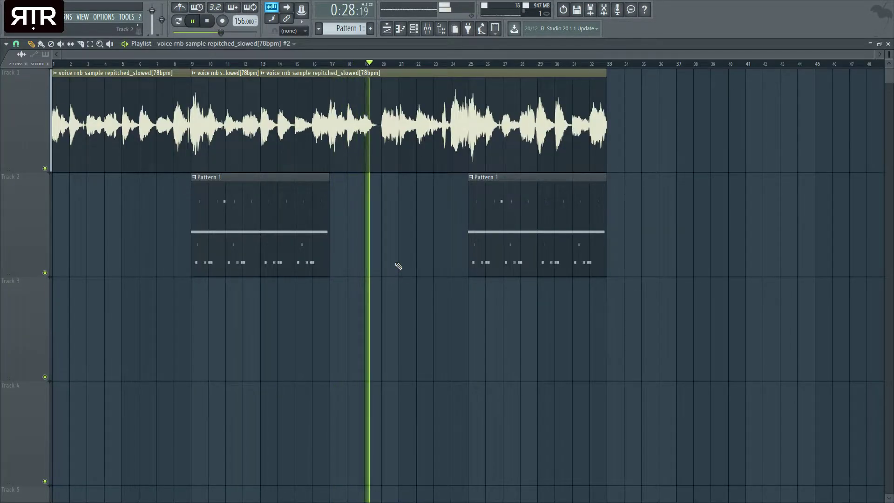
{"action": "left_click", "coordinate": [208, 21]}
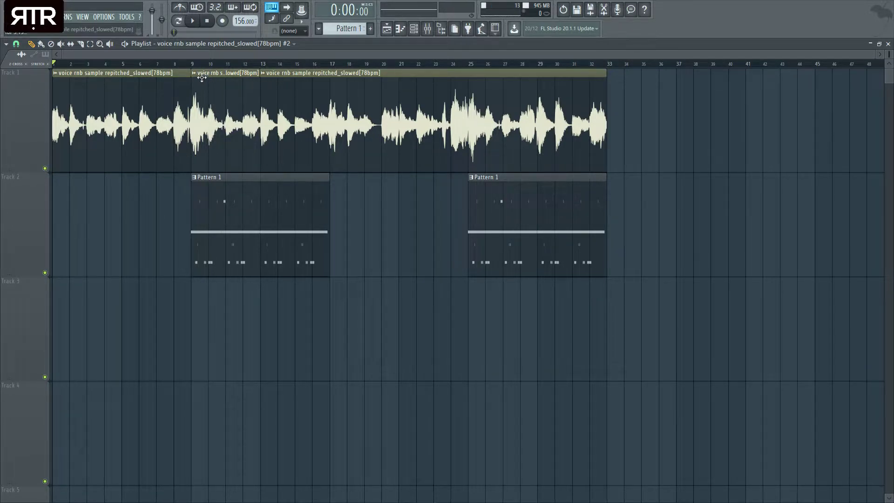
{"action": "scroll", "coordinate": [175, 183], "scroll_direction": "up", "scroll_amount": 2}
{"action": "scroll", "coordinate": [176, 184], "scroll_direction": "down", "scroll_amount": 2}
{"action": "left_click_drag", "start_coordinate": [631, 137], "coordinate": [187, 122]}
{"action": "left_click", "coordinate": [706, 230], "text": "ctrl"}
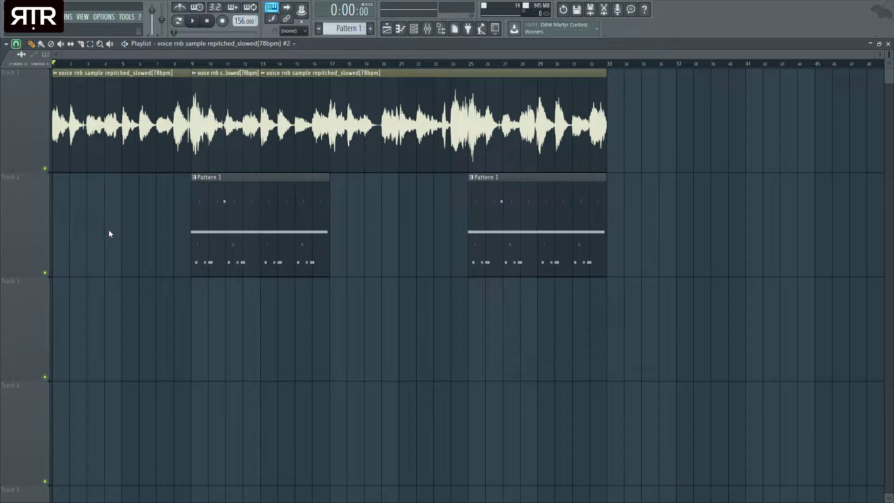
Step: Slice the voice sample on Track 1 at bars 17 and 25, and audition playback from bar 17
{"action": "left_click", "coordinate": [81, 44]}
{"action": "scroll", "coordinate": [135, 172], "scroll_direction": "up", "scroll_amount": 2}
{"action": "scroll", "coordinate": [187, 163], "scroll_direction": "down", "scroll_amount": 2}
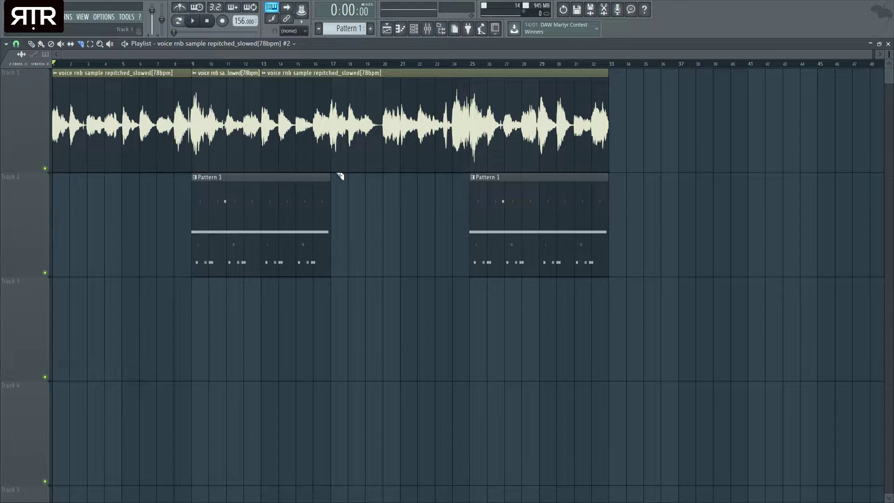
{"action": "left_click_drag", "start_coordinate": [341, 184], "coordinate": [333, 74]}
{"action": "left_click_drag", "start_coordinate": [470, 179], "coordinate": [473, 115]}
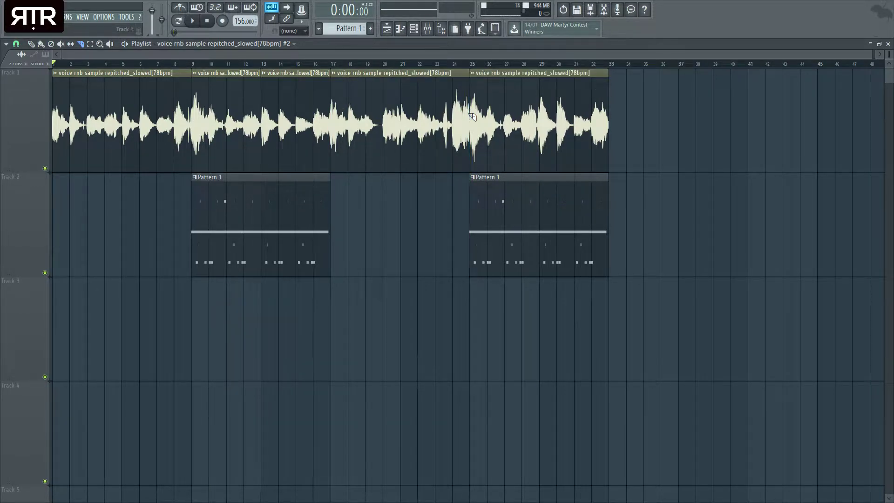
{"action": "left_click", "coordinate": [328, 60]}
{"action": "left_click", "coordinate": [192, 20]}
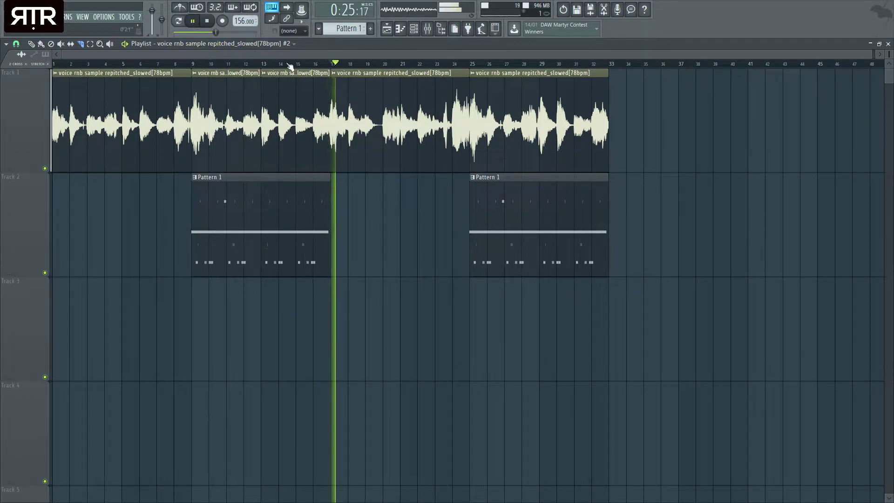
{"action": "left_click", "coordinate": [208, 21]}
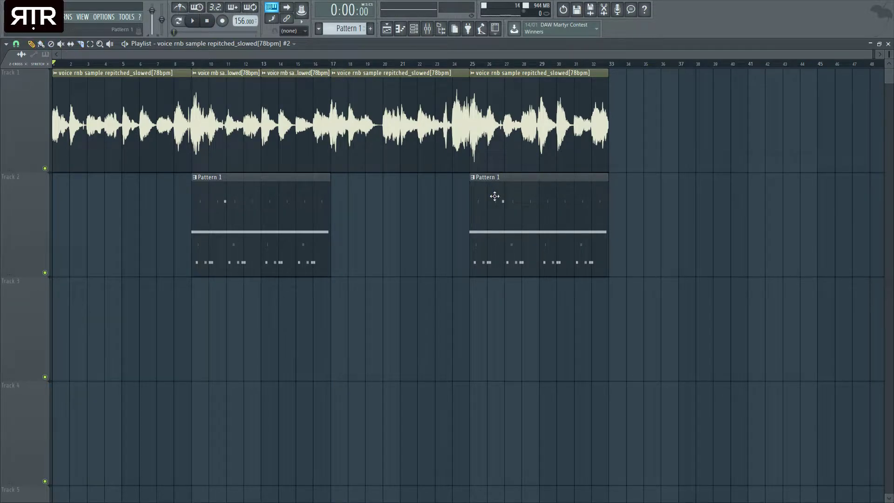
Step: Make the Track 1 voice clip between bars 17 and 25 unique and copy it to Track 3 at the same position
{"action": "scroll", "coordinate": [492, 193], "scroll_direction": "up", "scroll_amount": 4}
{"action": "scroll", "coordinate": [200, 131], "scroll_direction": "up", "scroll_amount": 3}
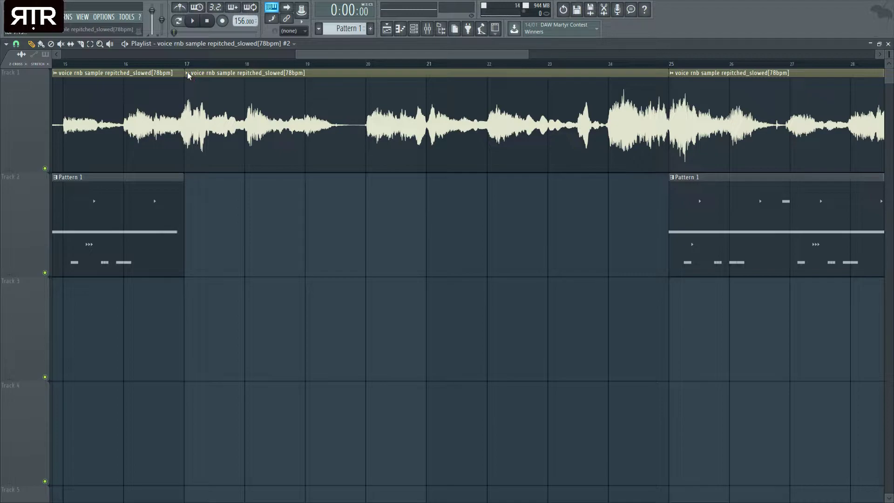
{"action": "left_click", "coordinate": [226, 149]}
{"action": "left_click_drag", "start_coordinate": [277, 72], "coordinate": [265, 277], "text": "shift"}
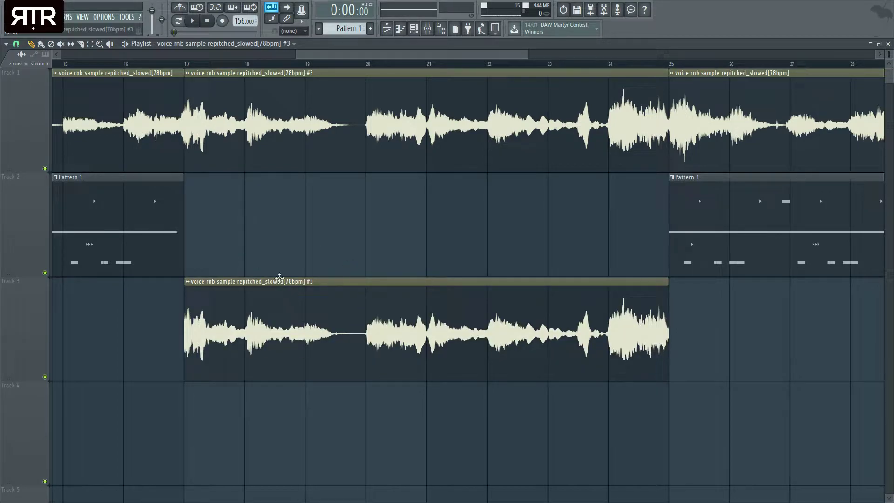
Step: Make the Track 3 voice clip unique, raise its time-stretching pitch and set its stretch mode to Auto
{"action": "scroll", "coordinate": [341, 160], "scroll_direction": "down", "scroll_amount": 2, "text": "ctrl"}
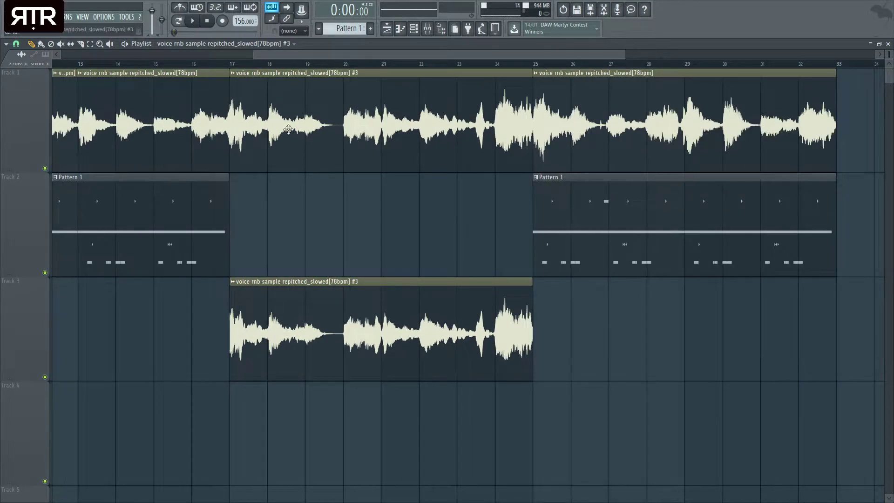
{"action": "left_click", "coordinate": [268, 354]}
{"action": "double_click", "coordinate": [355, 293]}
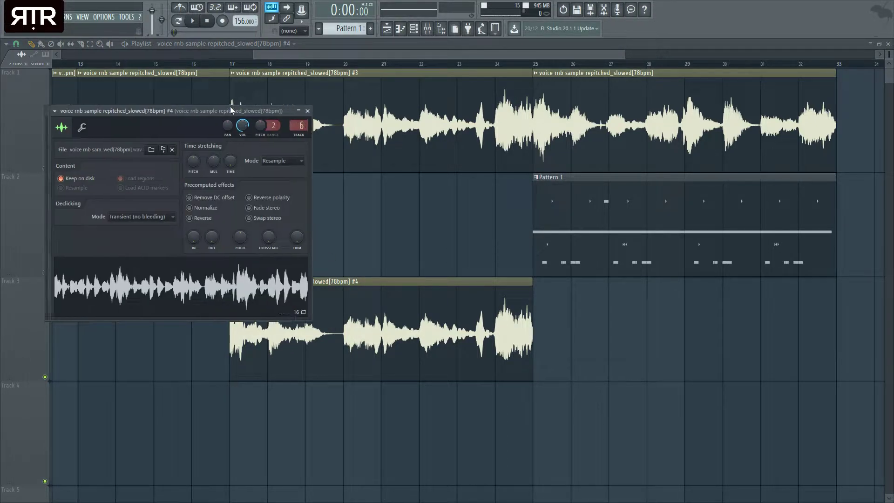
{"action": "left_click_drag", "start_coordinate": [214, 110], "coordinate": [415, 142]}
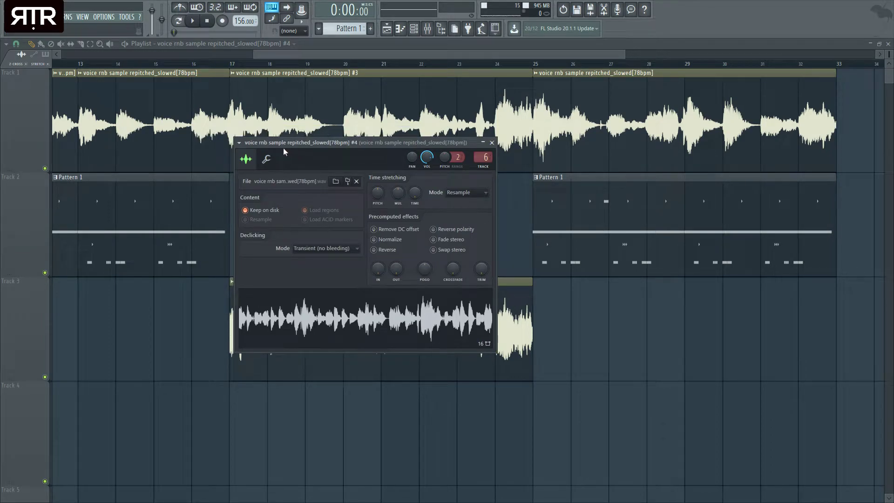
{"action": "left_click", "coordinate": [267, 160]}
{"action": "left_click_drag", "start_coordinate": [365, 143], "coordinate": [364, 144]}
{"action": "left_click", "coordinate": [246, 160]}
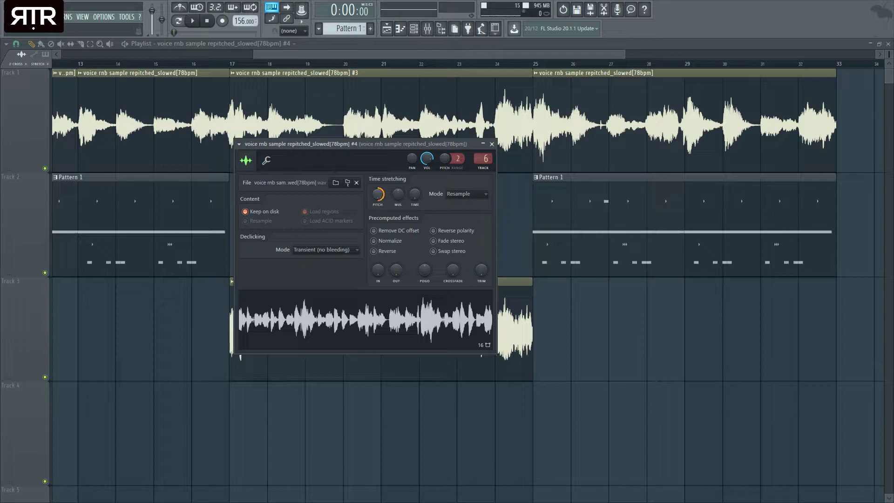
{"action": "left_click_drag", "start_coordinate": [387, 194], "coordinate": [382, 200]}
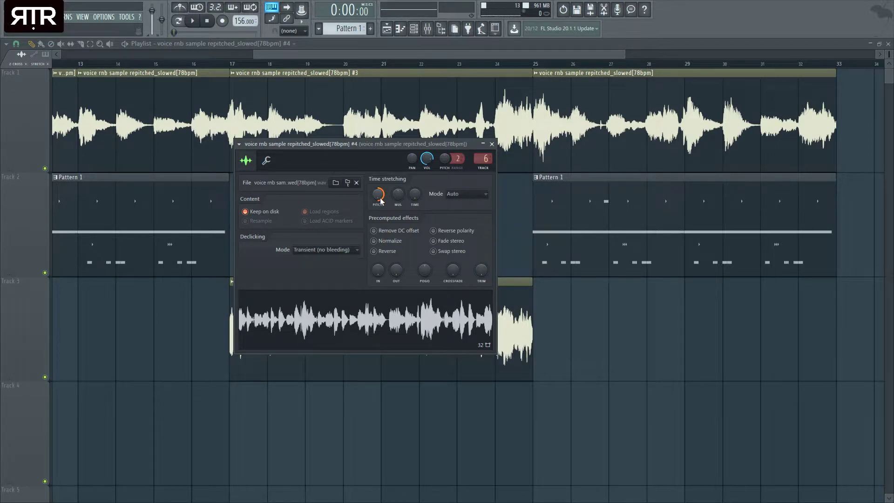
{"action": "right_click", "coordinate": [645, 494]}
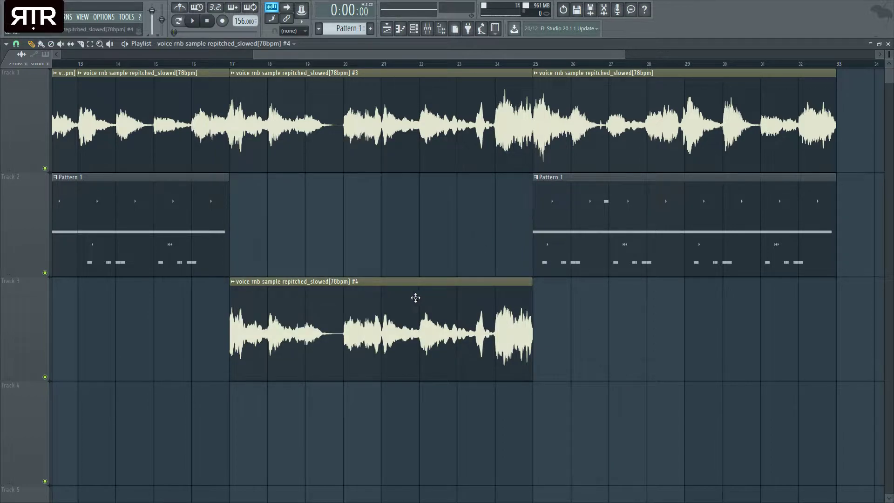
Step: Route the Track 3 voice clip to mixer track 10 and add Fruity Parametric EQ 2 with its high-pass band cutting the lows
{"action": "double_click", "coordinate": [416, 297]}
{"action": "key", "text": "F9"}
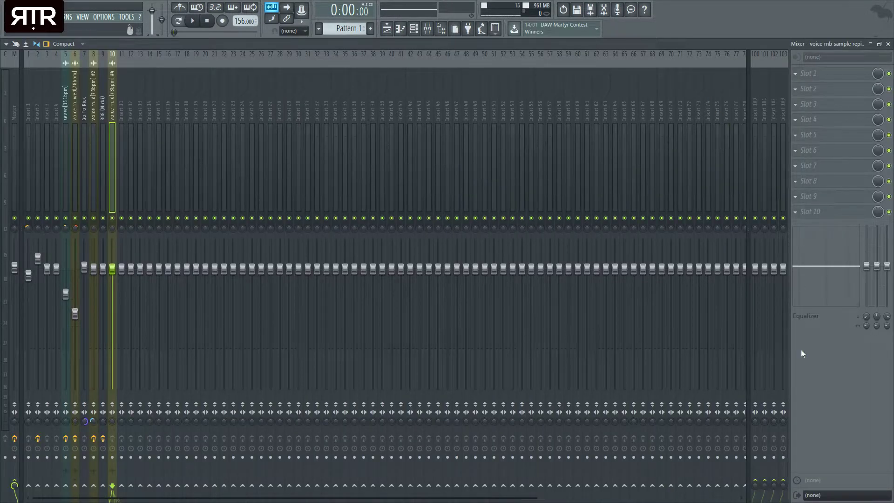
{"action": "left_click", "coordinate": [794, 417]}
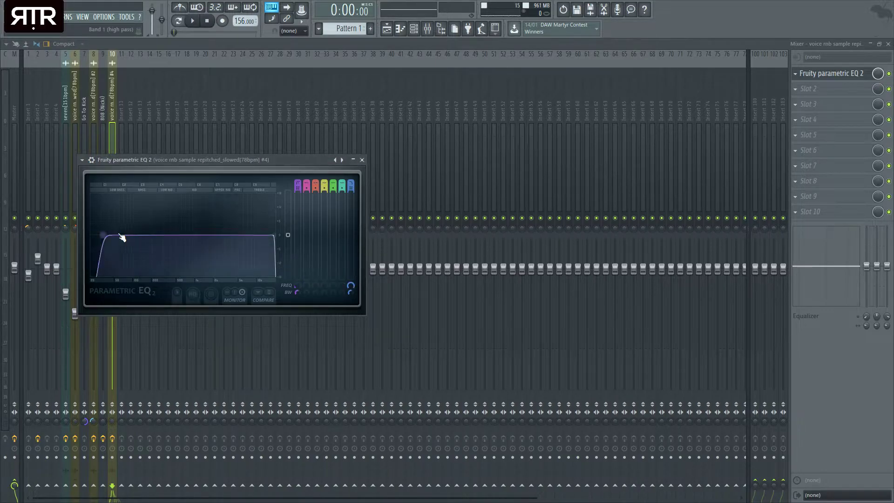
{"action": "left_click_drag", "start_coordinate": [106, 238], "coordinate": [156, 235]}
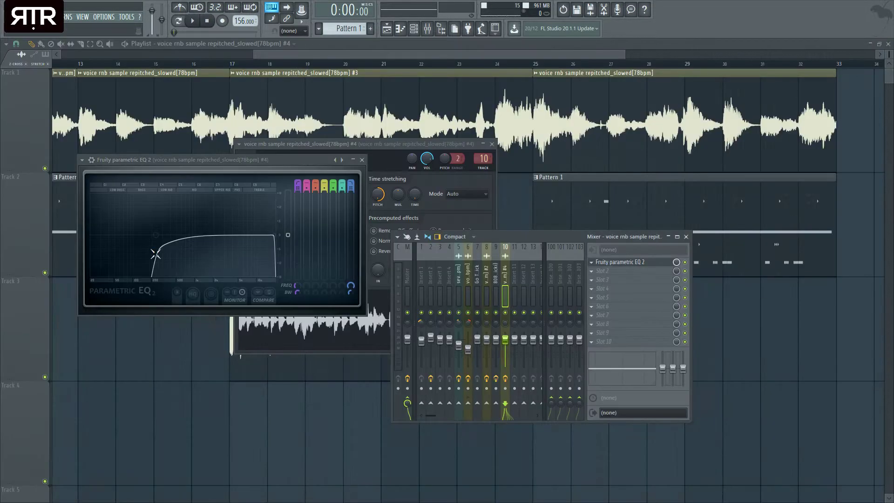
Step: Solo Track 3 in the playlist and play it from bar 17
{"action": "right_click", "coordinate": [91, 428]}
{"action": "right_click", "coordinate": [46, 377]}
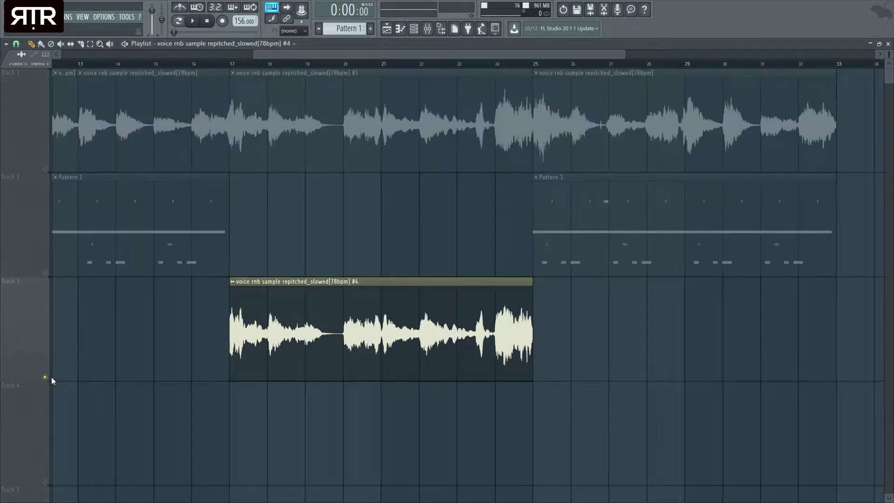
{"action": "left_click", "coordinate": [229, 64]}
{"action": "key", "text": "space"}
Step: Lower the volume of mixer track 10 and roll off its highs with the low-pass band of Fruity Parametric EQ 2
{"action": "left_click", "coordinate": [889, 43]}
{"action": "left_click_drag", "start_coordinate": [505, 339], "coordinate": [505, 352]}
{"action": "left_click", "coordinate": [619, 261]}
{"action": "left_click", "coordinate": [620, 262]}
{"action": "key", "text": "space"}
{"action": "left_click_drag", "start_coordinate": [275, 237], "coordinate": [239, 240]}
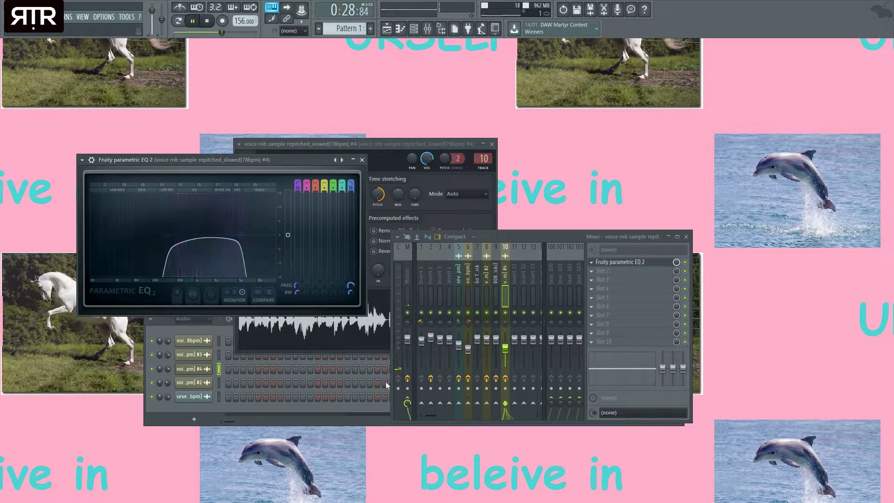
Step: Enable Track 1 alongside Track 3 in the playlist and play both from bar 17
{"action": "key", "text": "space"}
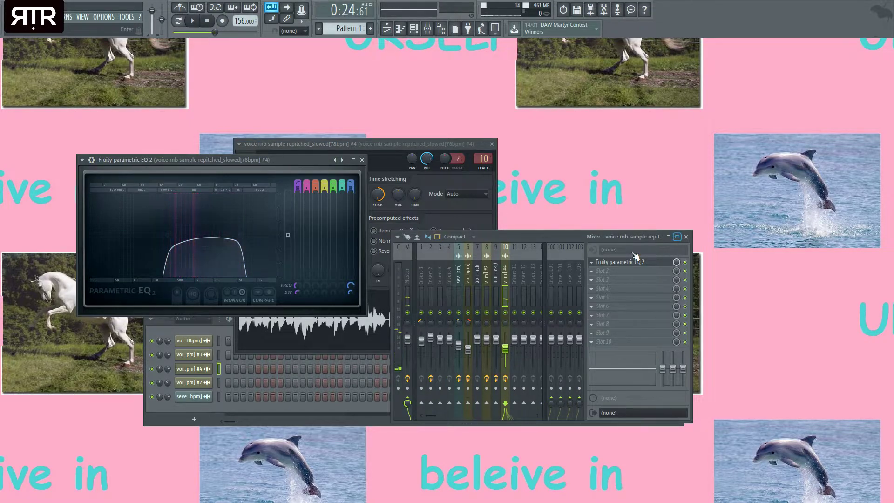
{"action": "left_click", "coordinate": [678, 236]}
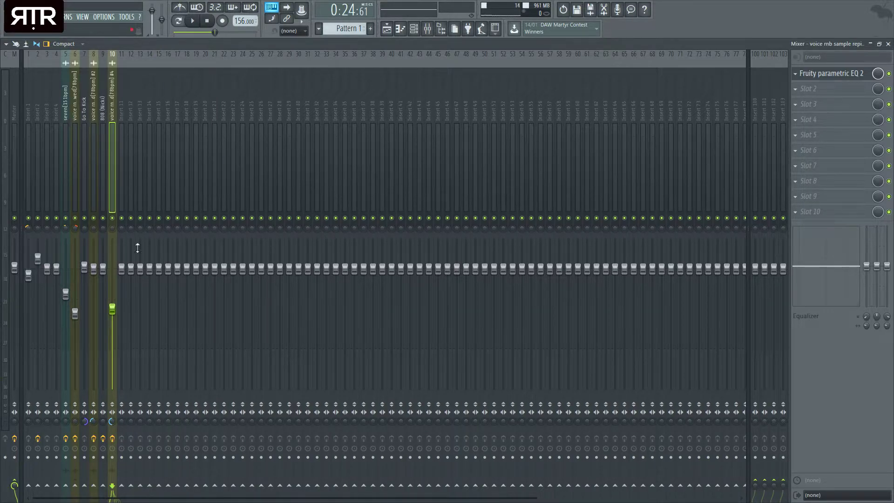
{"action": "left_click", "coordinate": [387, 29]}
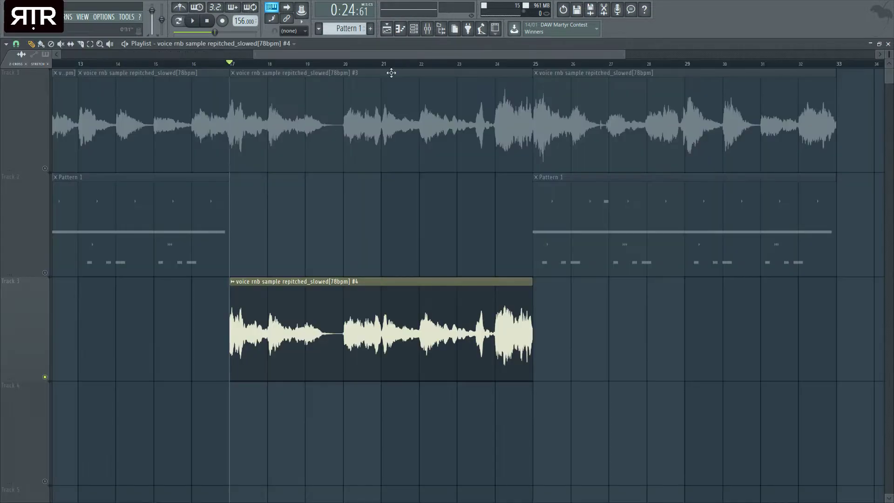
{"action": "left_click", "coordinate": [48, 172]}
{"action": "left_click", "coordinate": [47, 378]}
{"action": "key", "text": "space"}
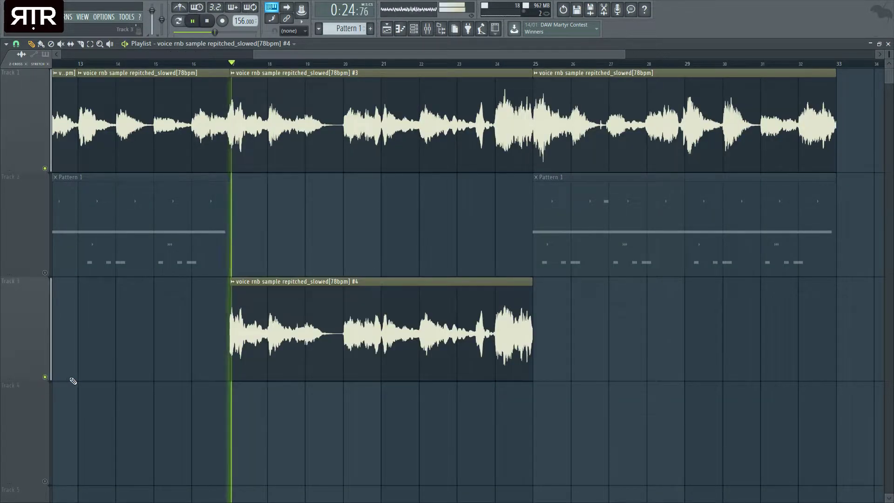
Step: Check the channel settings of the Track 3 voice clip, stop playback and re-enable all playlist tracks
{"action": "double_click", "coordinate": [352, 307]}
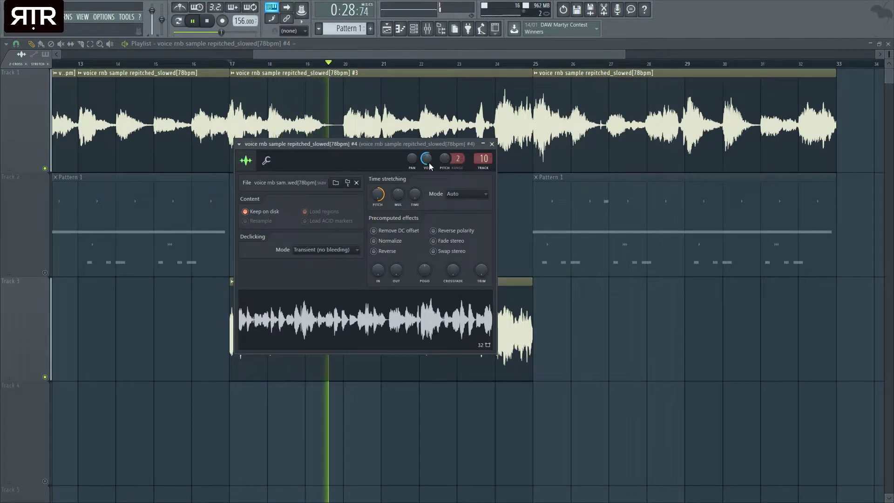
{"action": "left_click", "coordinate": [492, 144]}
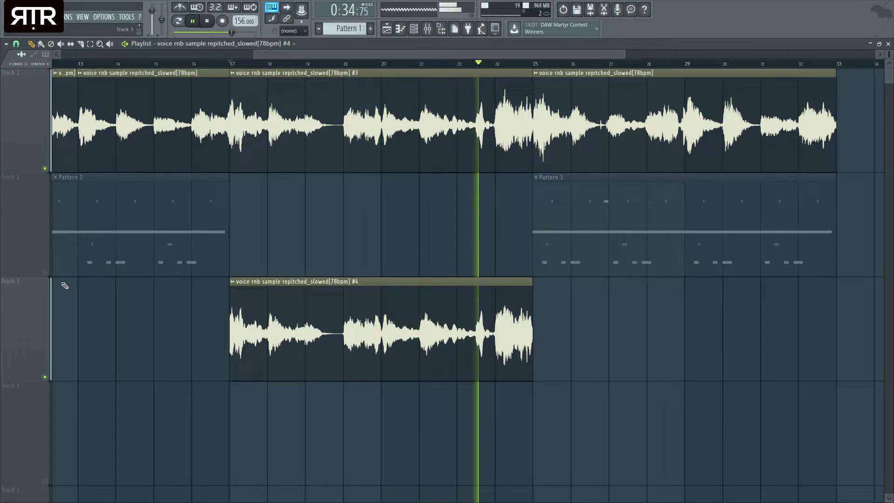
{"action": "key", "text": "space"}
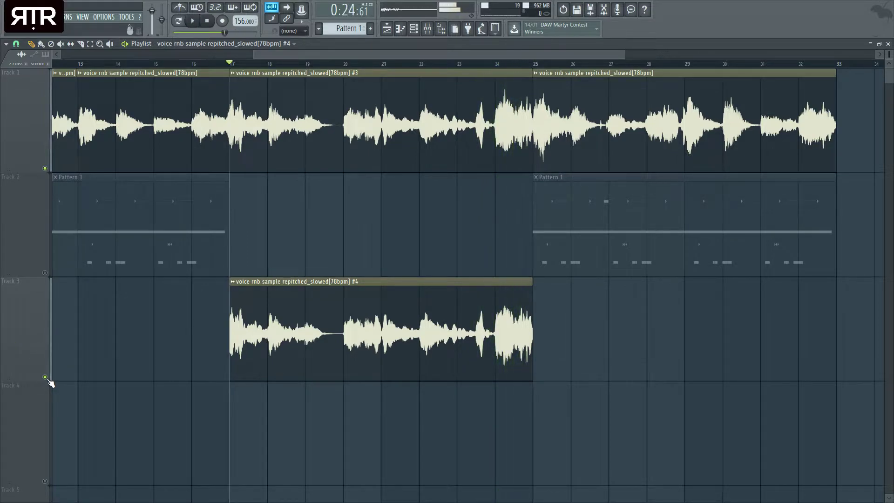
{"action": "left_click", "coordinate": [44, 376]}
{"action": "key", "text": "space"}
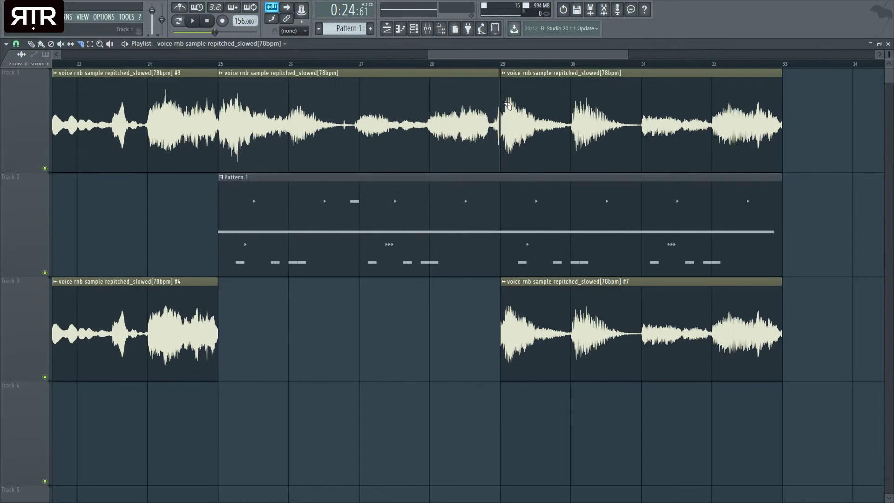
Step: Inspect the voice clips' start around bar 29 up close and select the Track 3 clip there
{"action": "scroll", "coordinate": [506, 106], "scroll_direction": "up", "scroll_amount": 5}
{"action": "scroll", "coordinate": [505, 111], "scroll_direction": "up", "scroll_amount": 5}
{"action": "scroll", "coordinate": [513, 186], "scroll_direction": "down", "scroll_amount": 6}
{"action": "scroll", "coordinate": [519, 228], "scroll_direction": "up", "scroll_amount": 6}
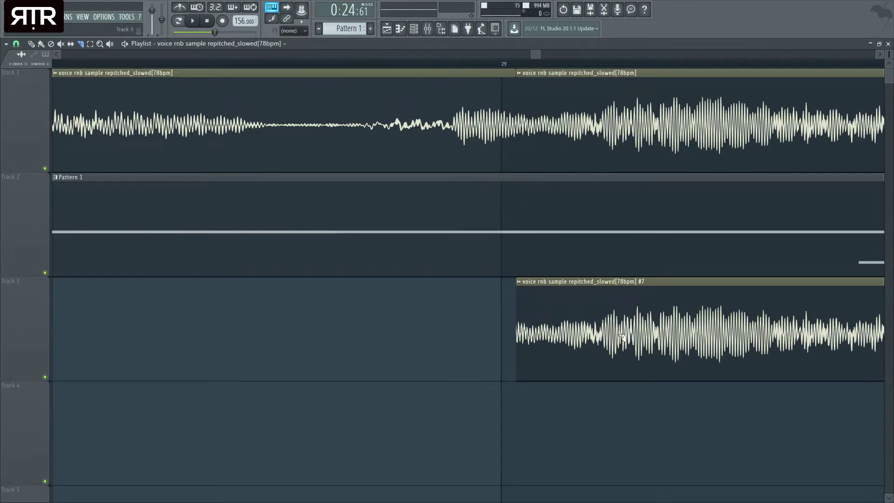
{"action": "left_click", "coordinate": [616, 373]}
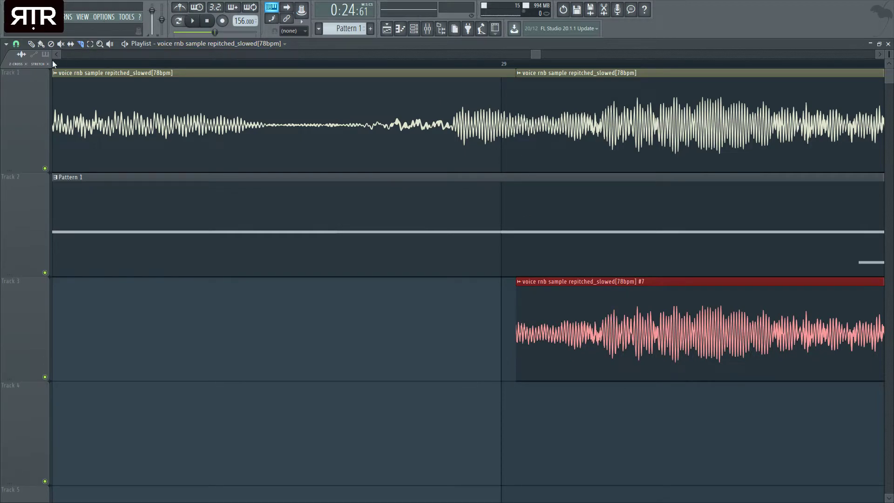
{"action": "scroll", "coordinate": [563, 283], "scroll_direction": "down", "scroll_amount": 4}
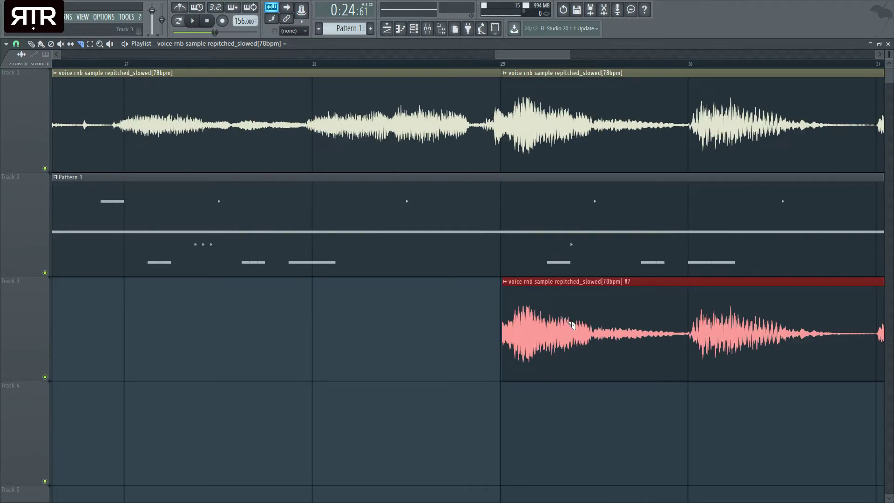
{"action": "scroll", "coordinate": [573, 319], "scroll_direction": "down", "scroll_amount": 3}
{"action": "scroll", "coordinate": [639, 337], "scroll_direction": "down", "scroll_amount": 3}
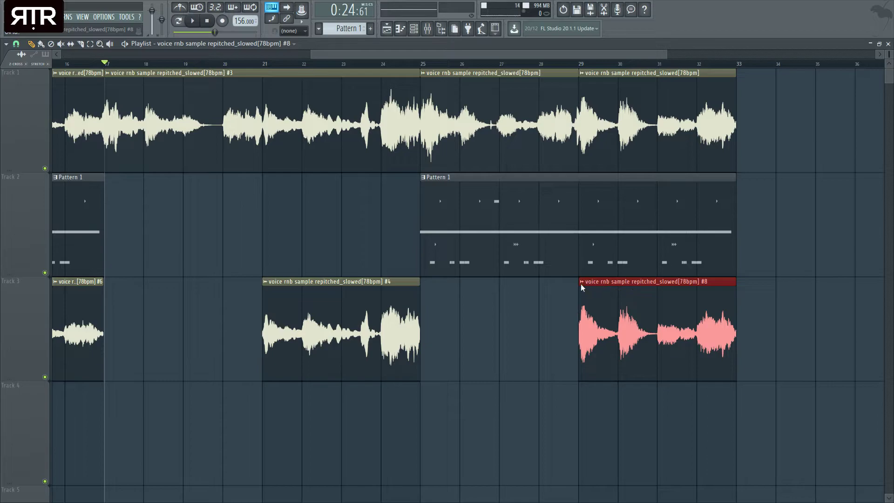
Step: Route the Track 3 clip at bar 29 to mixer track 13 and cut its lows and extreme highs with Fruity Parametric EQ 2
{"action": "double_click", "coordinate": [619, 338]}
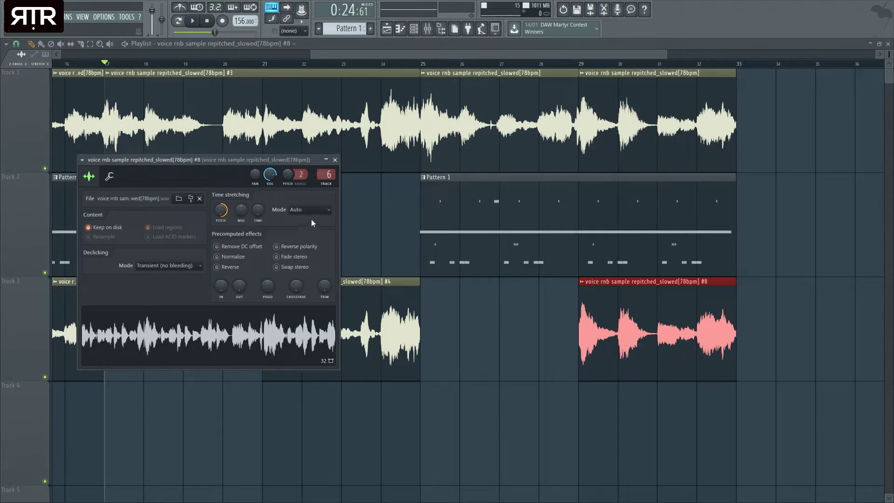
{"action": "key", "text": "F9"}
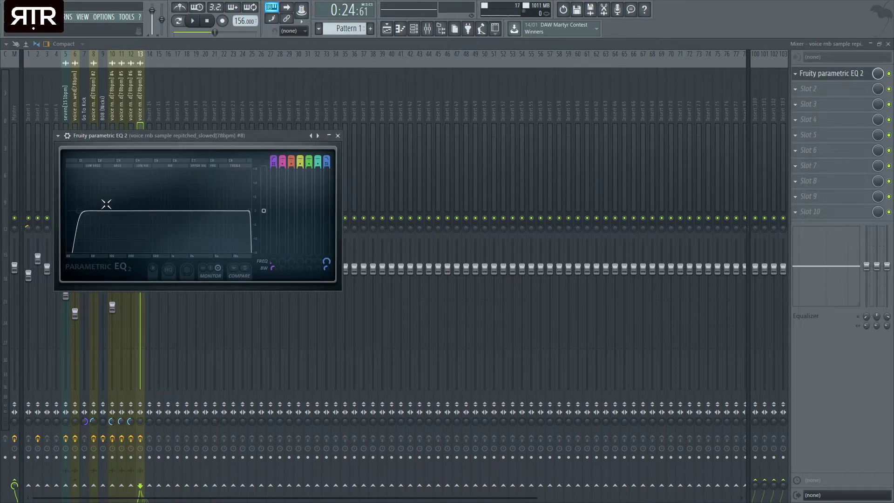
{"action": "scroll", "coordinate": [86, 217], "scroll_direction": "up", "scroll_amount": 3}
{"action": "left_click_drag", "start_coordinate": [86, 216], "coordinate": [163, 211]}
{"action": "key", "text": "space"}
{"action": "left_click_drag", "start_coordinate": [249, 212], "coordinate": [245, 211]}
{"action": "key", "text": "space"}
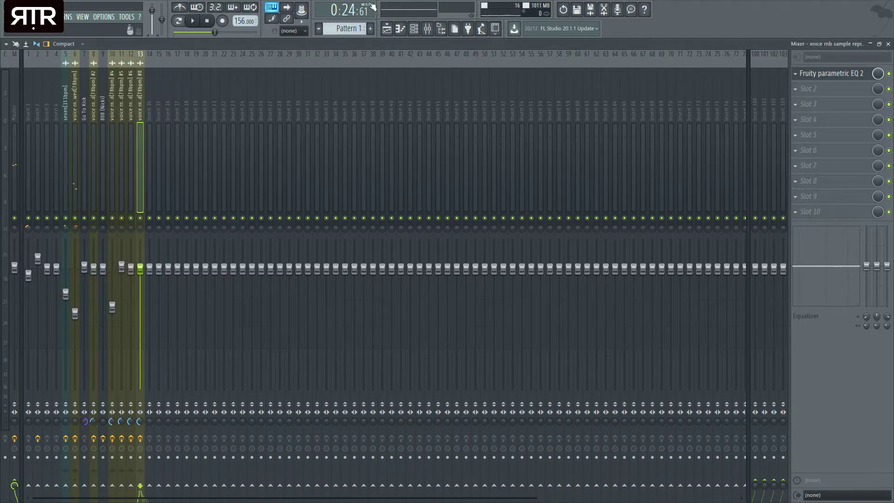
Step: Play the arrangement from bar 27 and lower the volume of mixer track 13
{"action": "left_click", "coordinate": [428, 29]}
{"action": "left_click", "coordinate": [501, 64]}
{"action": "key", "text": "space"}
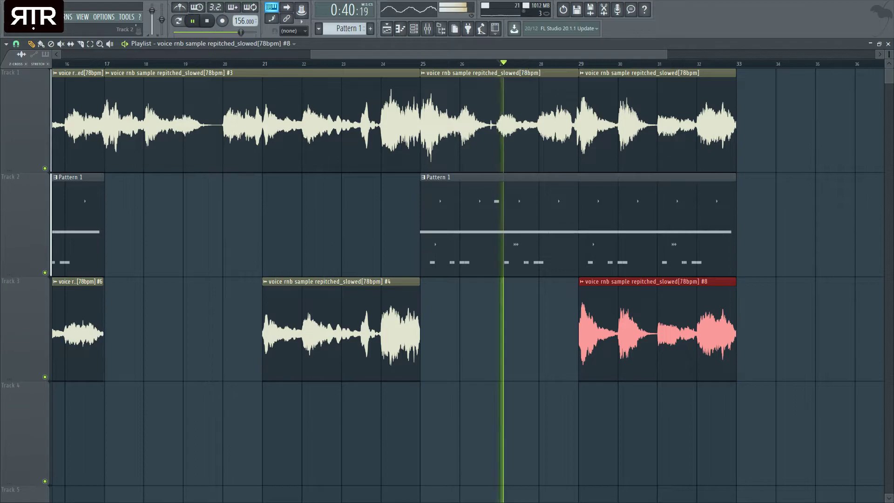
{"action": "key", "text": "F9"}
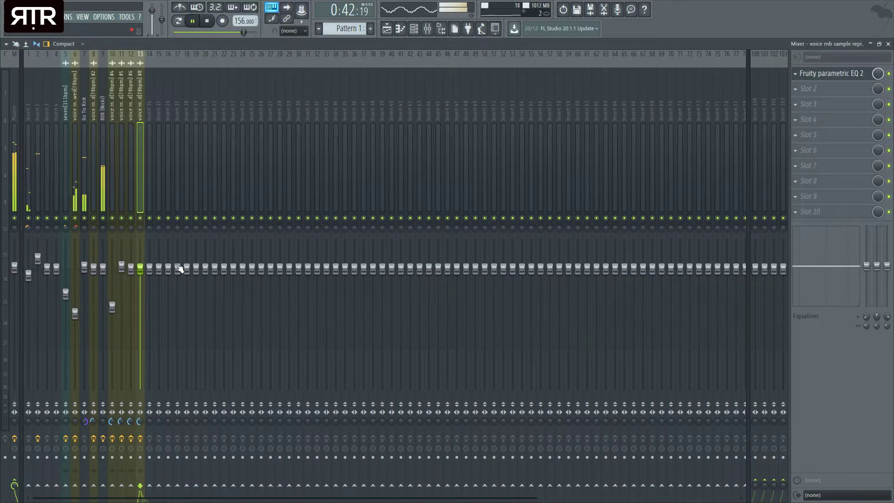
{"action": "left_click_drag", "start_coordinate": [140, 268], "coordinate": [140, 305]}
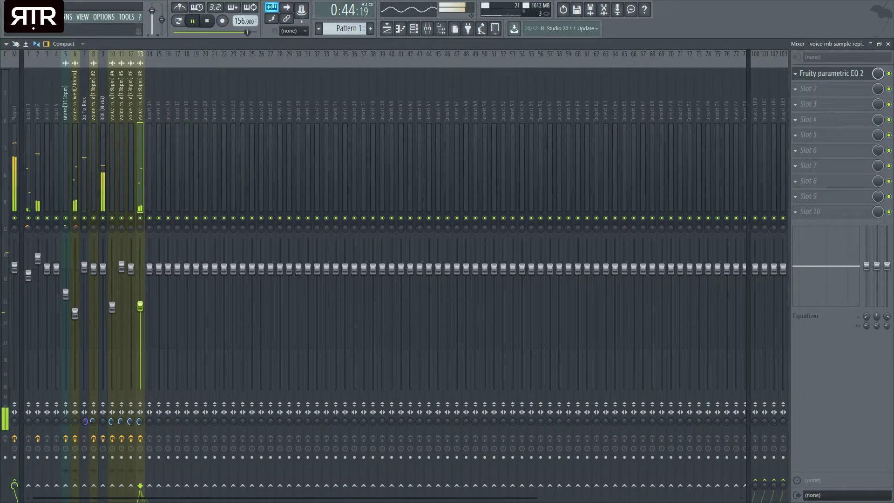
Step: Lower the low-pass and high-pass cutoffs in mixer track 13's Fruity Parametric EQ 2 and stop playback
{"action": "left_click", "coordinate": [829, 74]}
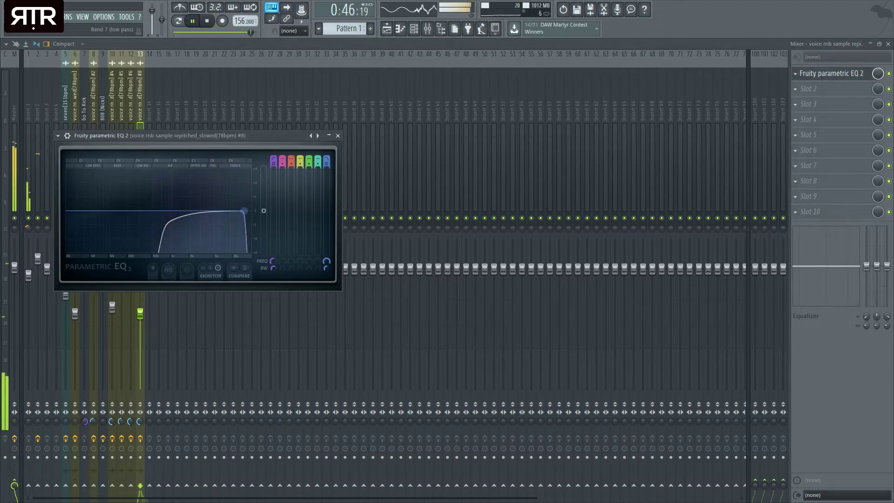
{"action": "left_click_drag", "start_coordinate": [241, 218], "coordinate": [229, 218]}
{"action": "left_click_drag", "start_coordinate": [166, 211], "coordinate": [158, 211]}
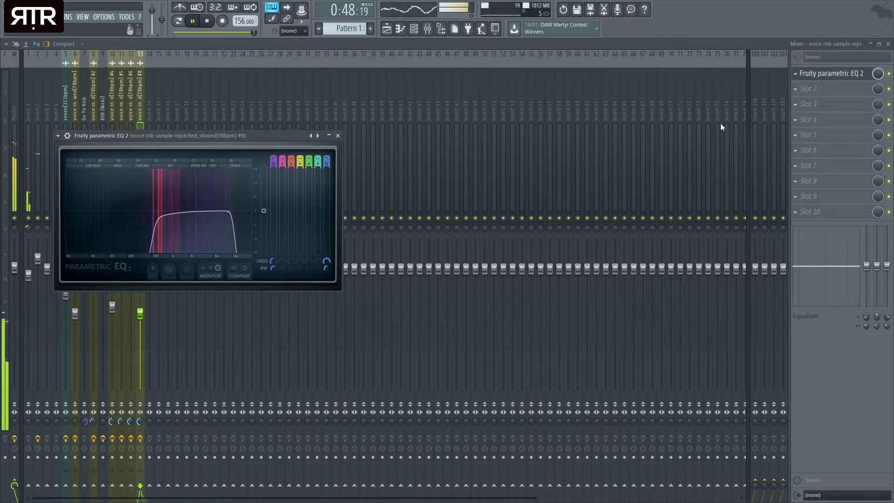
{"action": "key", "text": "space"}
Step: Add Fruity Delay 2 and Glitch2 to effect slots 2 and 3 of mixer track 13
{"action": "left_click", "coordinate": [806, 74]}
{"action": "left_click", "coordinate": [832, 117]}
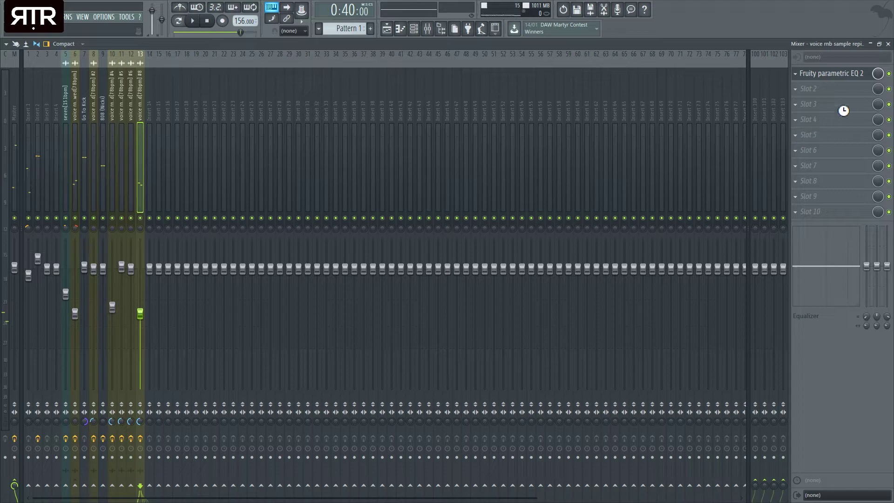
{"action": "left_click", "coordinate": [812, 90]}
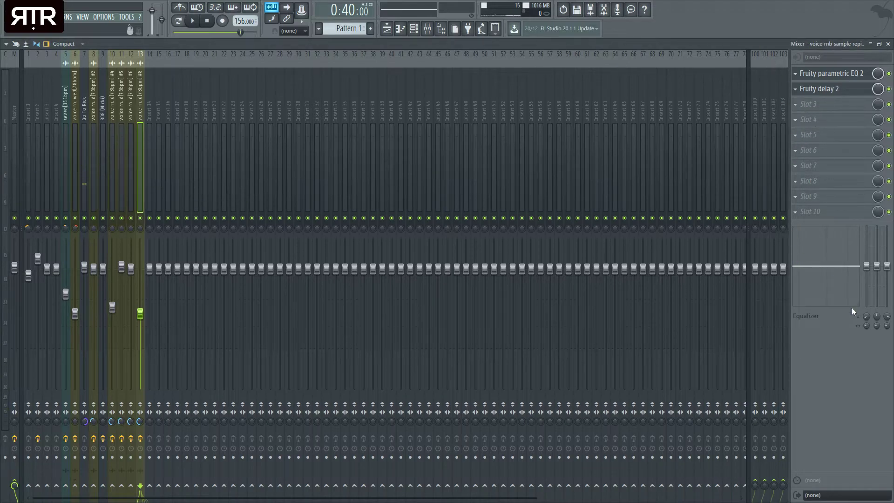
{"action": "mouse_move", "coordinate": [182, 321]}
{"action": "left_mouse_down"}
{"action": "mouse_move", "coordinate": [130, 404]}
{"action": "mouse_move", "coordinate": [123, 363]}
{"action": "mouse_move", "coordinate": [522, 378]}
{"action": "mouse_move", "coordinate": [295, 274]}
{"action": "mouse_move", "coordinate": [469, 303]}
{"action": "mouse_move", "coordinate": [394, 248]}
{"action": "left_mouse_up"}
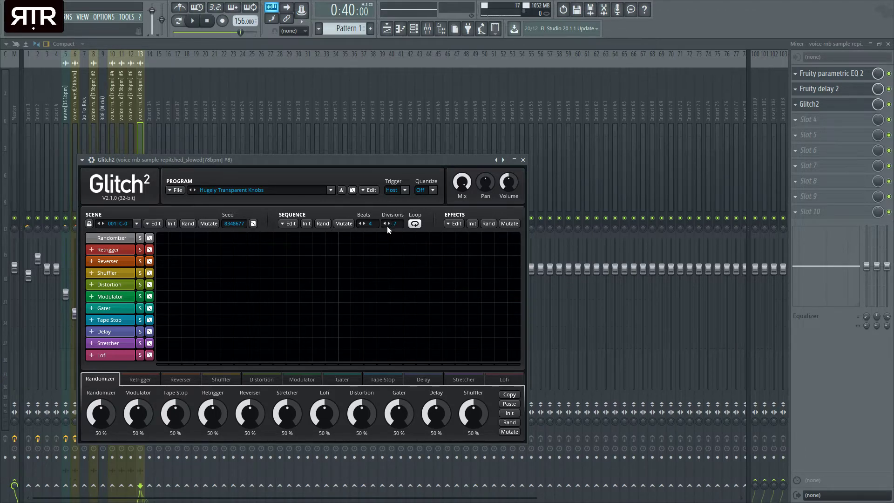
Step: Set Glitch2's sequence divisions to 4 and place a Tape Stop block in Stop mode over the last beat
{"action": "left_click", "coordinate": [383, 224]}
{"action": "left_click", "coordinate": [384, 224]}
{"action": "left_click", "coordinate": [384, 225]}
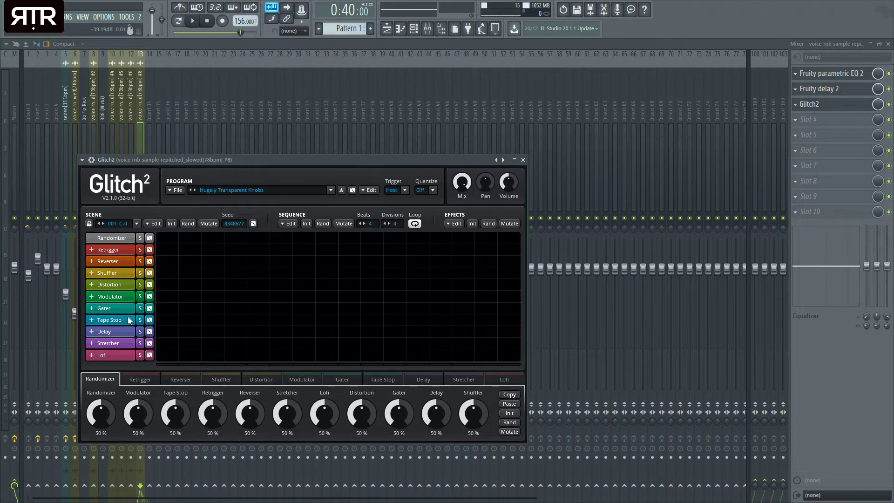
{"action": "left_click_drag", "start_coordinate": [426, 319], "coordinate": [498, 314]}
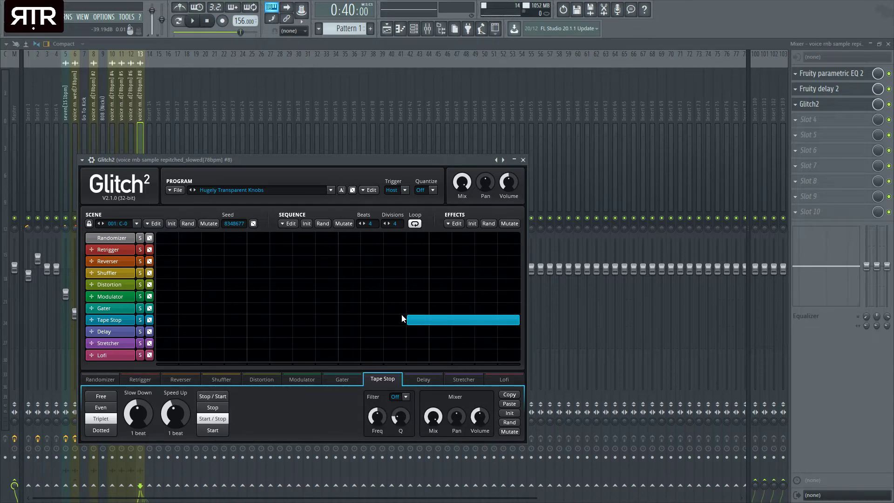
{"action": "left_click_drag", "start_coordinate": [408, 323], "coordinate": [429, 323]}
{"action": "left_click", "coordinate": [216, 409]}
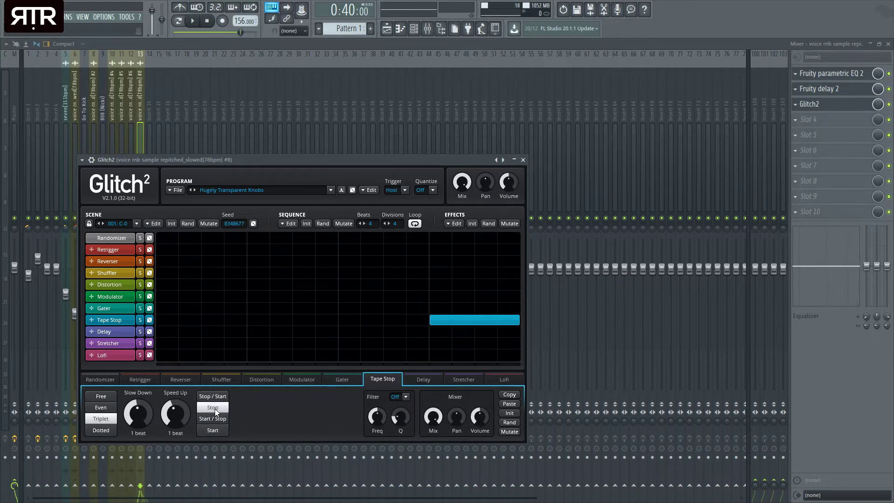
{"action": "key", "text": "Escape"}
Step: Solo mixer track 13, start playback and show the playlist
{"action": "right_click", "coordinate": [141, 219]}
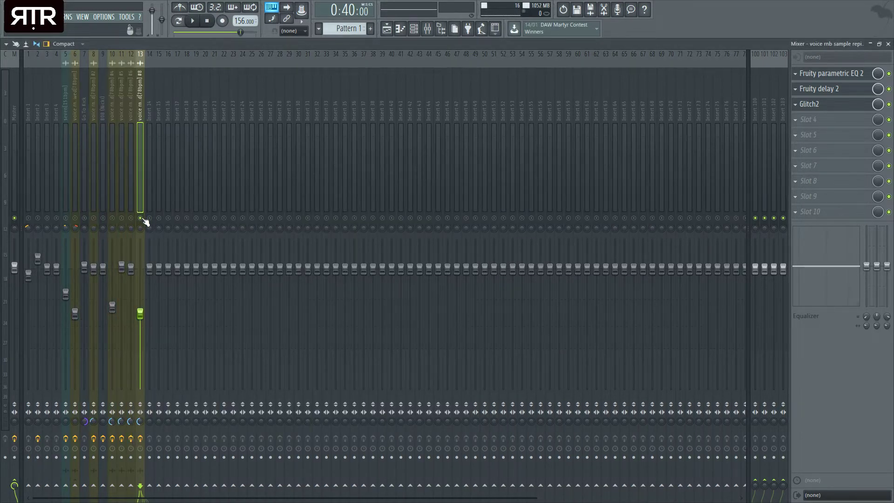
{"action": "right_click", "coordinate": [142, 220]}
{"action": "key", "text": "space"}
{"action": "right_click", "coordinate": [141, 219]}
{"action": "right_click", "coordinate": [141, 219]}
{"action": "left_click", "coordinate": [387, 29]}
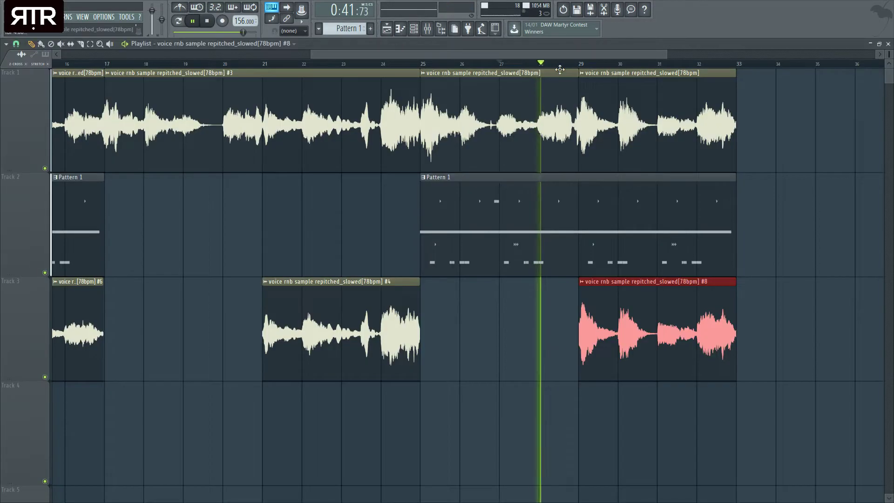
Step: Lower mixer track 13's volume further and set Glitch2's Tape Stop slow-down to 2 beats
{"action": "left_click", "coordinate": [888, 44]}
{"action": "left_click_drag", "start_coordinate": [141, 312], "coordinate": [140, 342]}
{"action": "left_click", "coordinate": [839, 101]}
{"action": "left_click", "coordinate": [839, 91]}
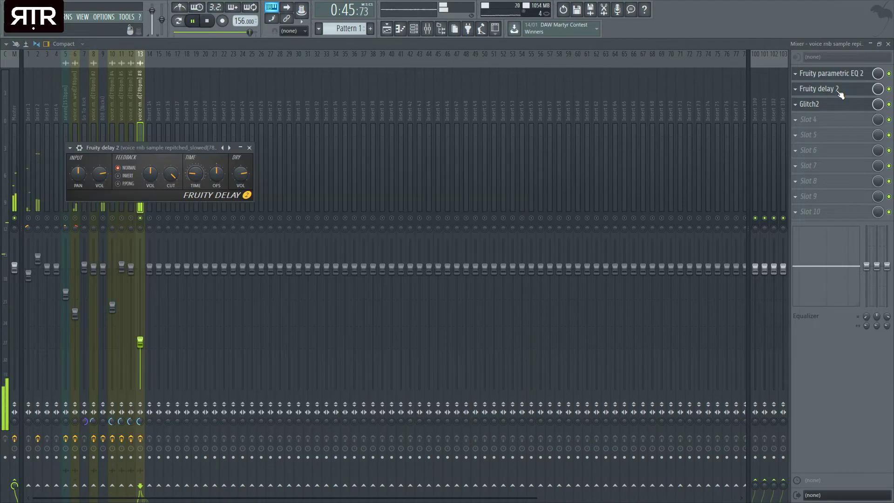
{"action": "left_click", "coordinate": [839, 102]}
{"action": "key", "text": "space"}
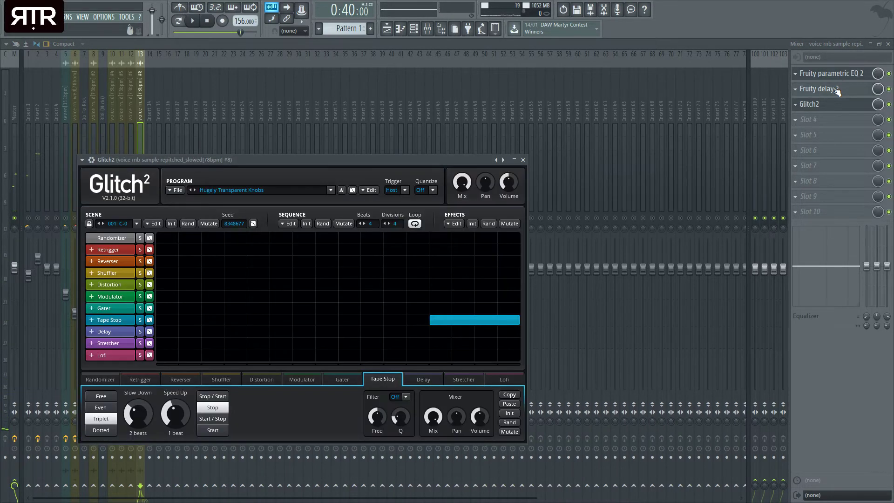
Step: Check Fruity Delay 2 on mixer track 13 and raise the track's volume slightly during playback
{"action": "left_click", "coordinate": [839, 89]}
{"action": "key", "text": "space"}
{"action": "left_click_drag", "start_coordinate": [141, 344], "coordinate": [140, 328]}
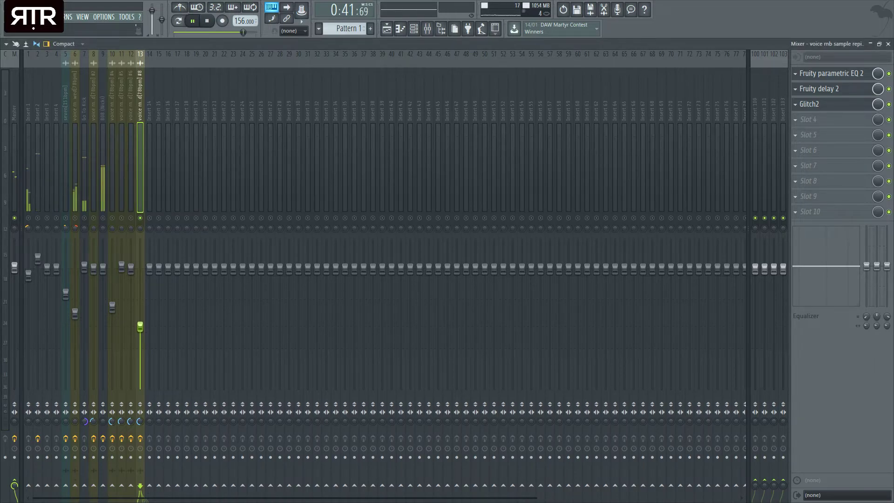
{"action": "key", "text": "space"}
Step: Play the soloed voice layer from bar 29 and open Glitch2 on mixer track 13
{"action": "left_click", "coordinate": [389, 32]}
{"action": "left_click", "coordinate": [586, 62]}
{"action": "key", "text": "space"}
{"action": "key", "text": "F9"}
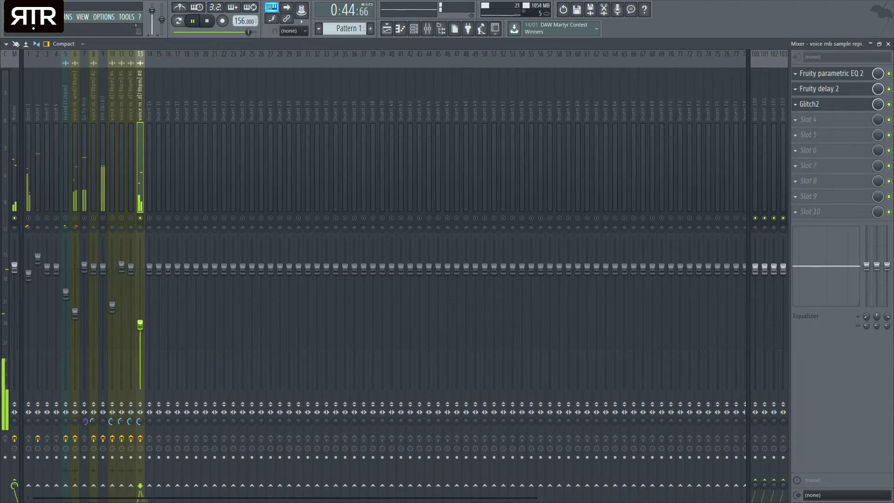
{"action": "left_click", "coordinate": [833, 109]}
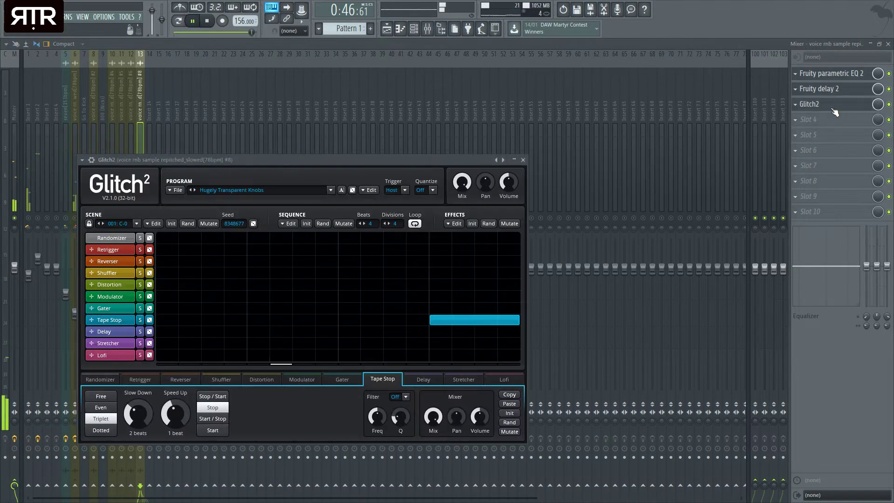
{"action": "key", "text": "space"}
Step: Try the last-beat block on the Retrigger row of the Glitch2 sequence and play it
{"action": "left_click", "coordinate": [481, 342]}
{"action": "left_click_drag", "start_coordinate": [481, 340], "coordinate": [486, 252]}
{"action": "key", "text": "space"}
{"action": "key", "text": "space"}
Step: Set Glitch2's Tape Stop timing to Even with a slow-down of 1 beat while listening to playback
{"action": "left_click", "coordinate": [108, 409]}
{"action": "scroll", "coordinate": [141, 416], "scroll_direction": "down", "scroll_amount": 2}
{"action": "key", "text": "space"}
{"action": "scroll", "coordinate": [176, 415], "scroll_direction": "down", "scroll_amount": 4}
{"action": "scroll", "coordinate": [178, 415], "scroll_direction": "up", "scroll_amount": 2}
{"action": "scroll", "coordinate": [142, 421], "scroll_direction": "up", "scroll_amount": 2}
{"action": "scroll", "coordinate": [180, 420], "scroll_direction": "up", "scroll_amount": 1}
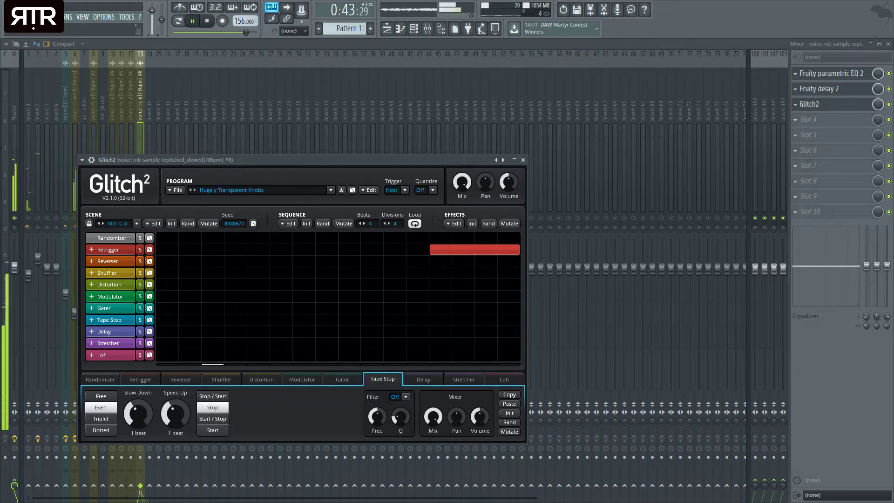
Step: Move the last-beat block in Glitch2 from the Retrigger row to the Gater row and play it
{"action": "scroll", "coordinate": [142, 420], "scroll_direction": "up", "scroll_amount": 3}
{"action": "scroll", "coordinate": [172, 421], "scroll_direction": "up", "scroll_amount": 4}
{"action": "key", "text": "space"}
{"action": "left_click_drag", "start_coordinate": [473, 250], "coordinate": [484, 306]}
{"action": "key", "text": "space"}
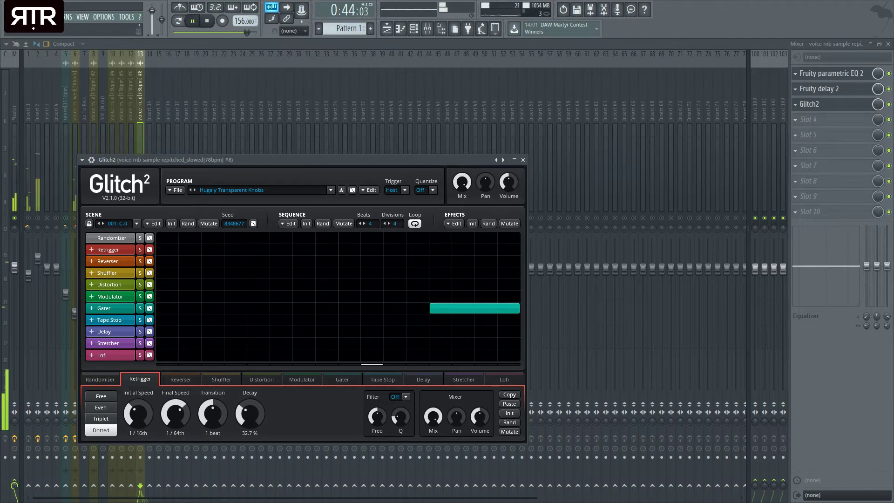
Step: Set Glitch2's Retrigger timing to Even and adjust its speed settings while listening, ending with playback stopped
{"action": "left_click", "coordinate": [113, 408]}
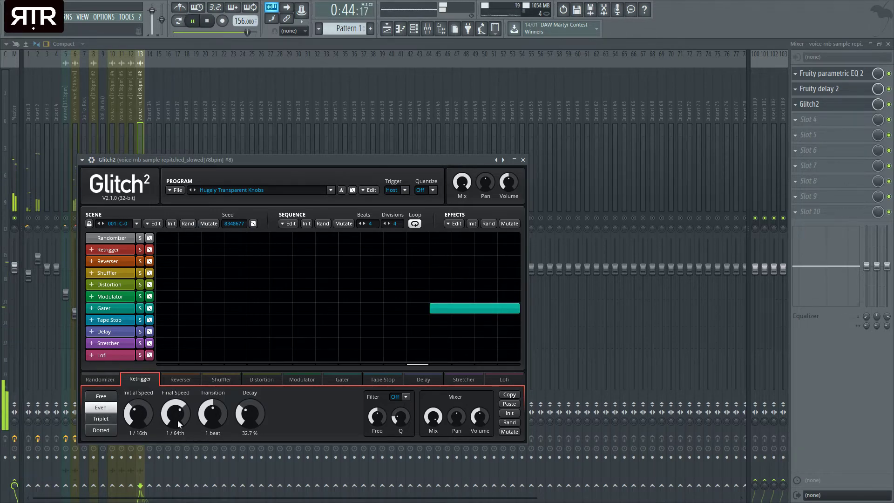
{"action": "left_click_drag", "start_coordinate": [180, 413], "coordinate": [213, 402]}
{"action": "key", "text": "space"}
Step: Set Glitch2's Gater to Even timing with a 1/32nd step time and 44.9% smoothing while playing the voice layer
{"action": "left_click", "coordinate": [117, 304]}
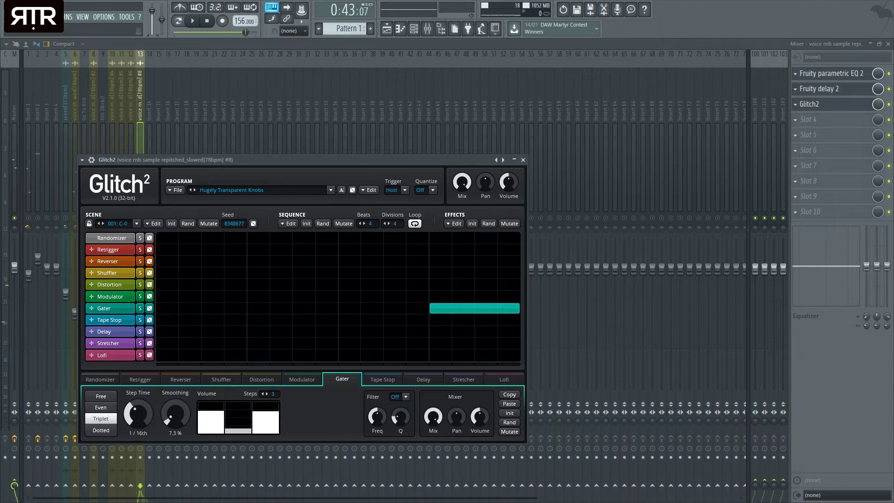
{"action": "left_click", "coordinate": [112, 407]}
{"action": "key", "text": "space"}
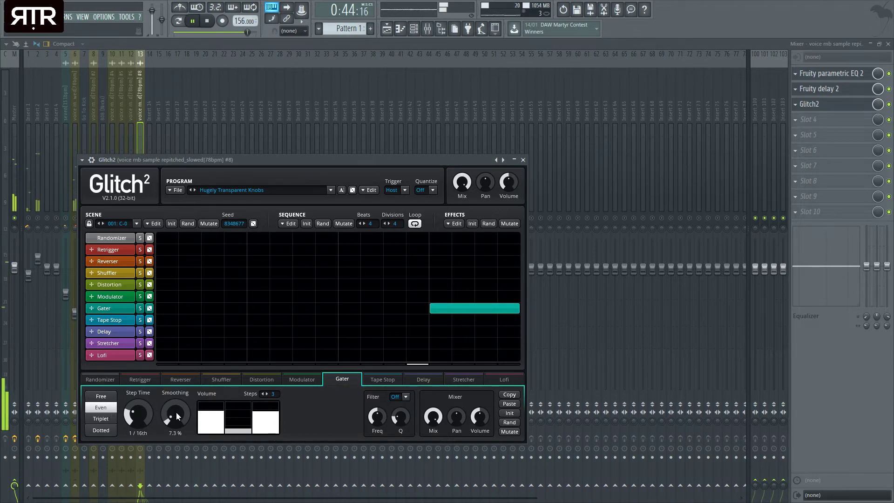
{"action": "left_click_drag", "start_coordinate": [149, 413], "coordinate": [151, 414]}
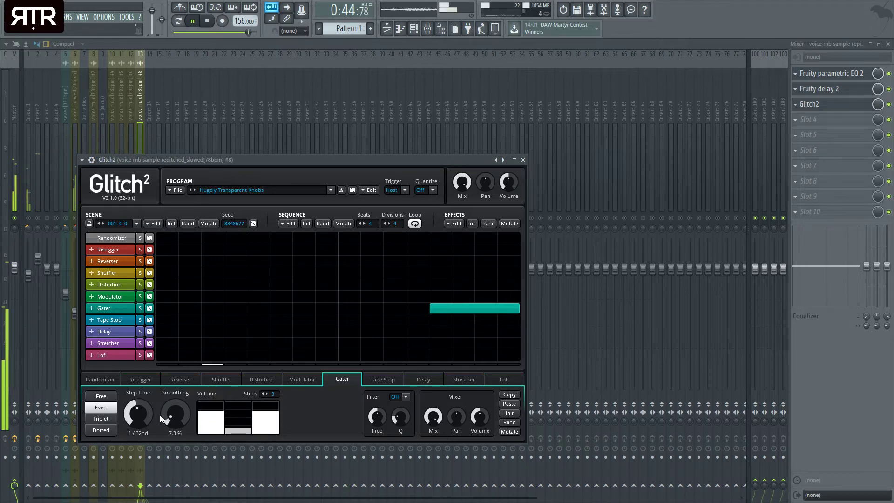
{"action": "left_click_drag", "start_coordinate": [176, 416], "coordinate": [181, 414]}
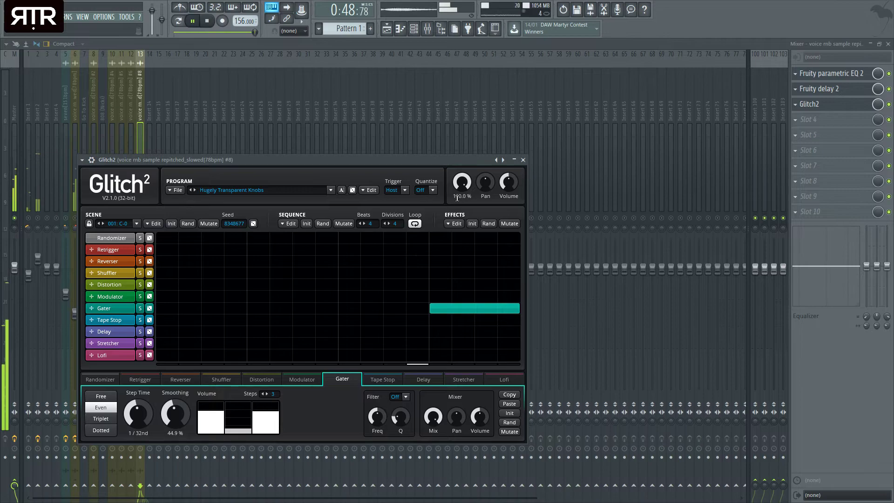
Step: Stop playback, close the plugin windows for mixer track 13, and unsolo that track so all mixer tracks are active
{"action": "left_click", "coordinate": [523, 160]}
{"action": "key", "text": "space"}
{"action": "left_click", "coordinate": [342, 136]}
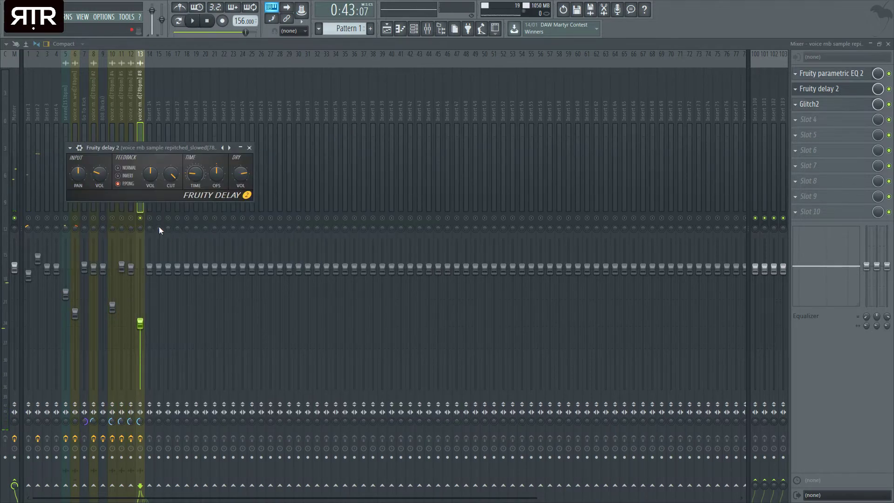
{"action": "left_click", "coordinate": [149, 224]}
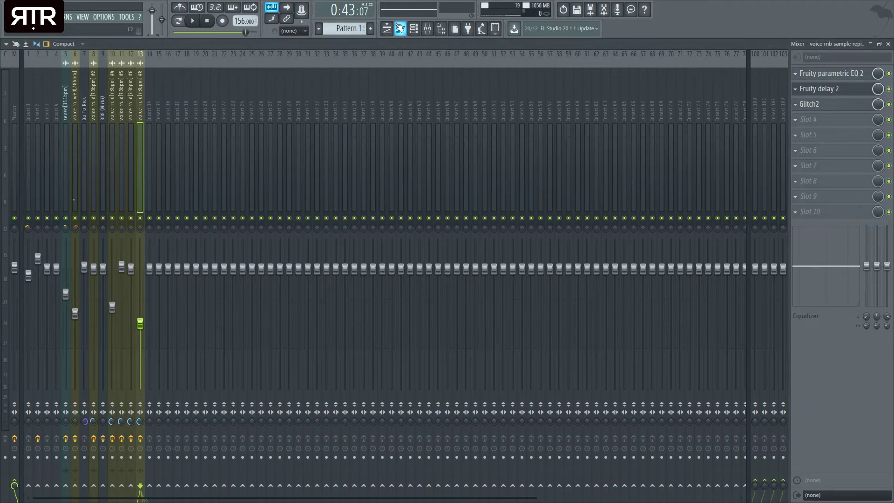